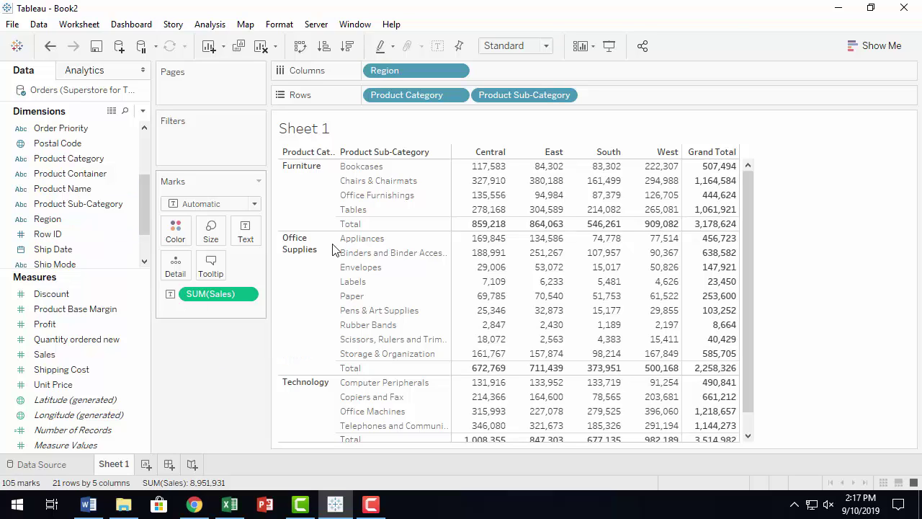
Step: Open the formatting options for the Region field and review its available fields, header settings and pane settings
click(457, 71)
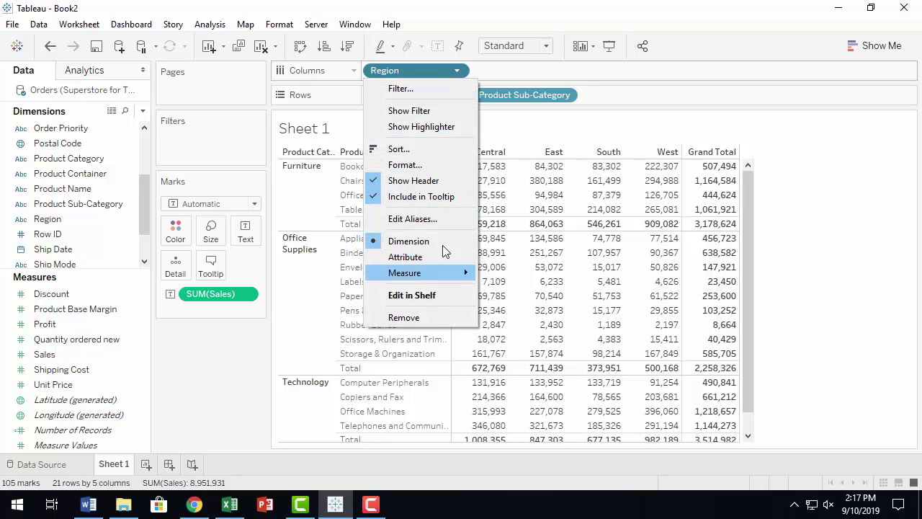
click(437, 164)
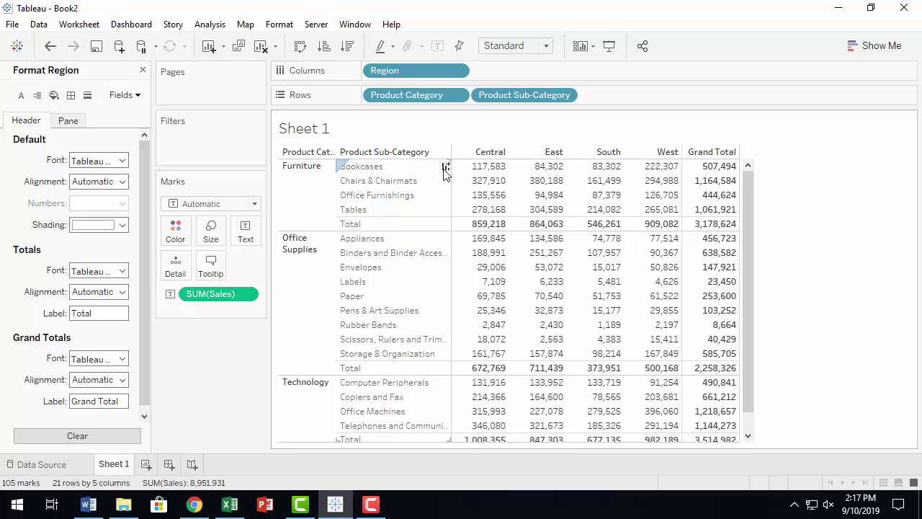
click(137, 96)
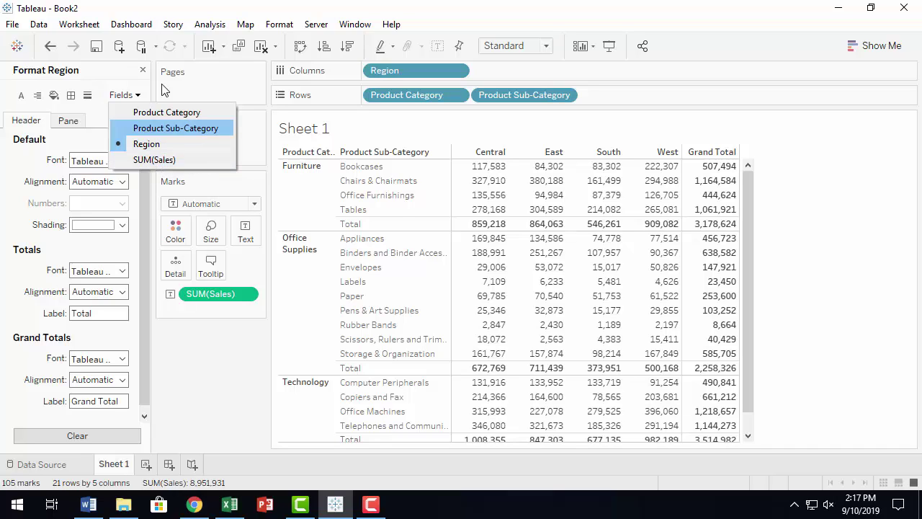
click(123, 69)
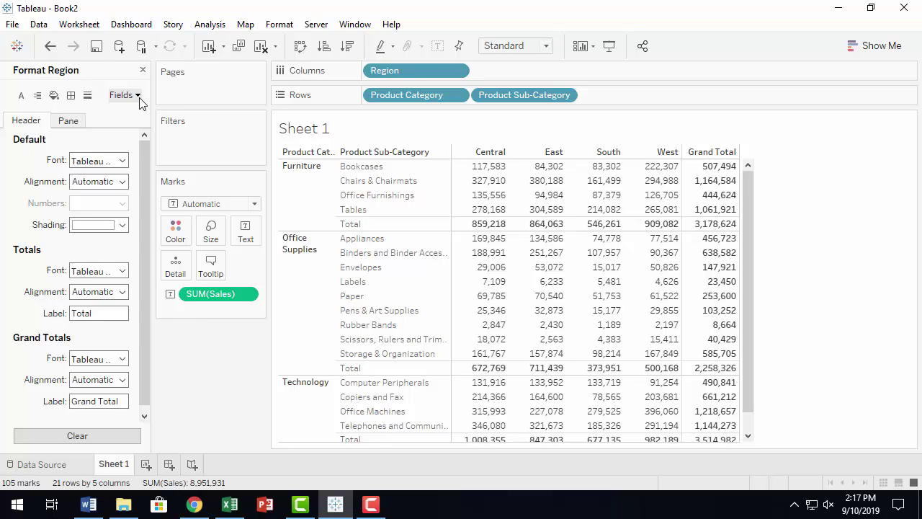
click(20, 101)
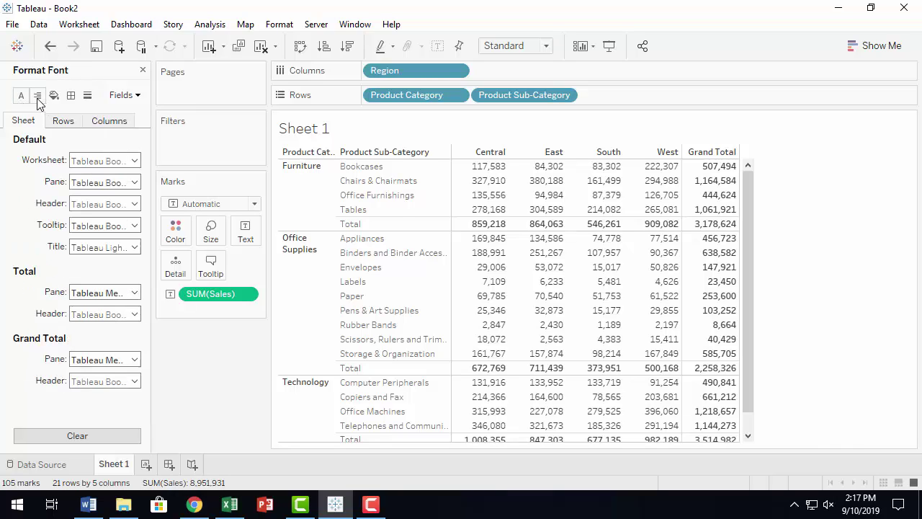
click(137, 96)
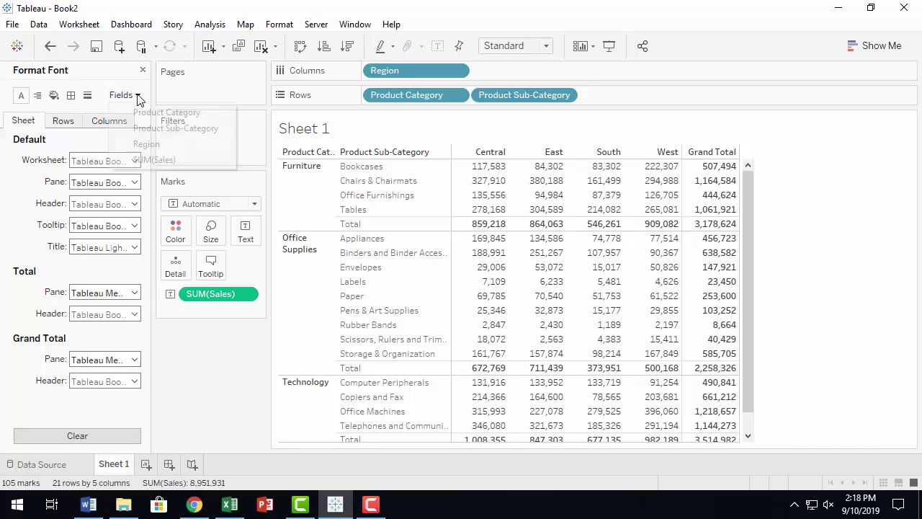
click(162, 144)
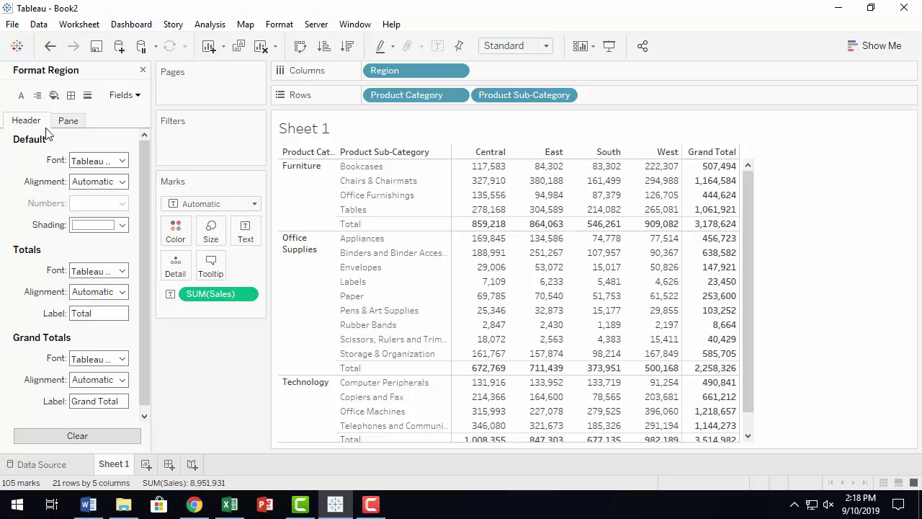
click(70, 121)
click(22, 124)
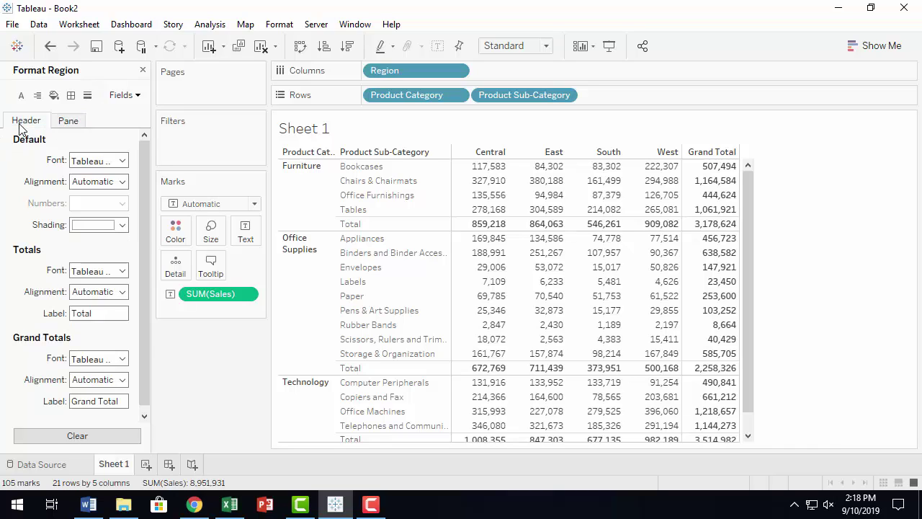
Step: Try a dark red, size 14 default font for the Region field's pane, and undo the last font change
click(69, 121)
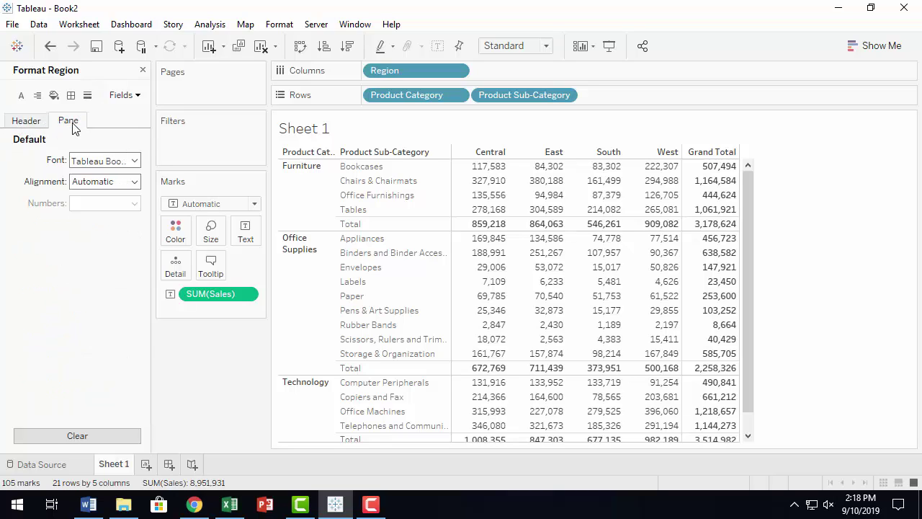
click(135, 160)
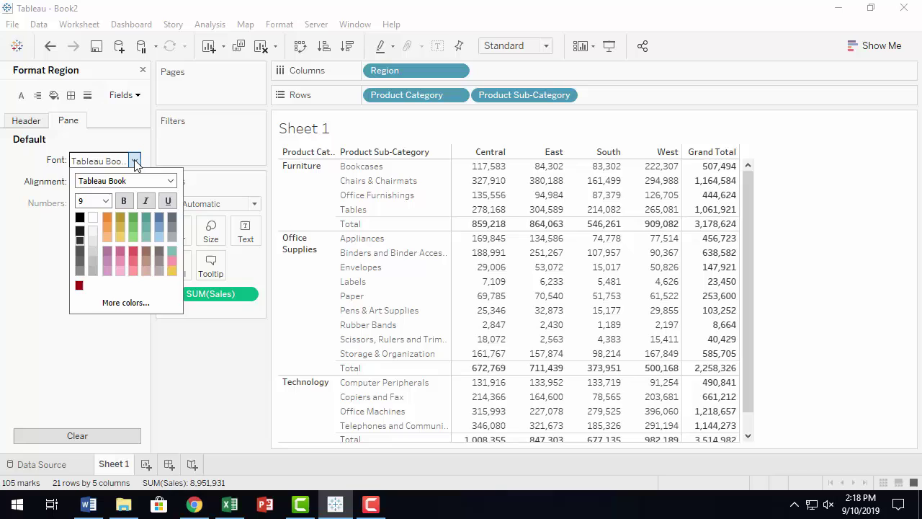
click(79, 285)
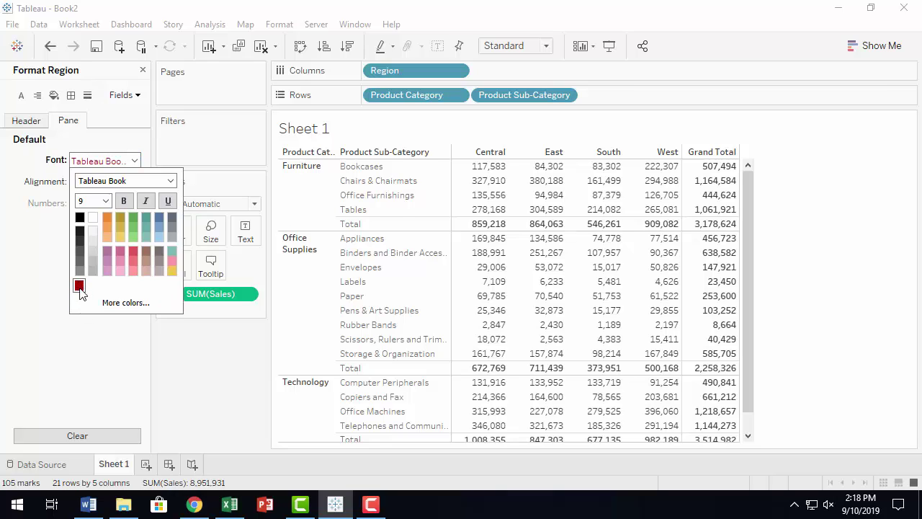
click(105, 201)
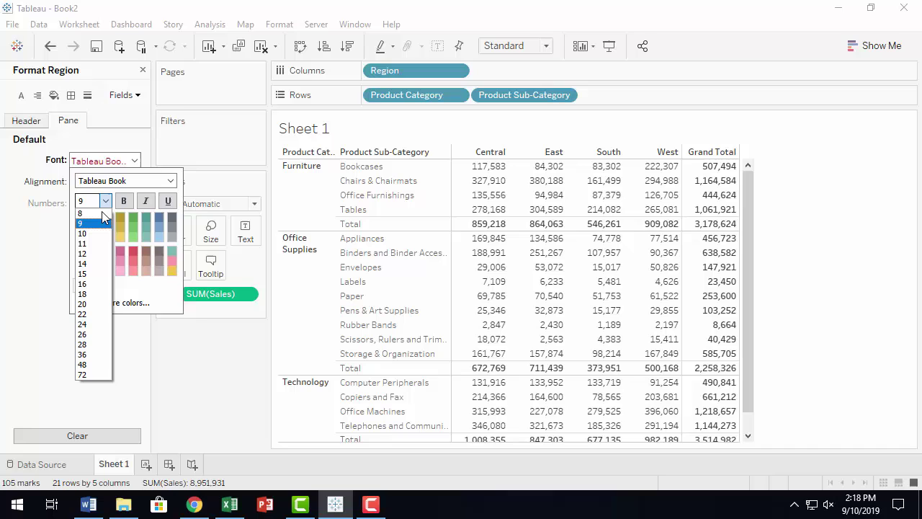
click(89, 264)
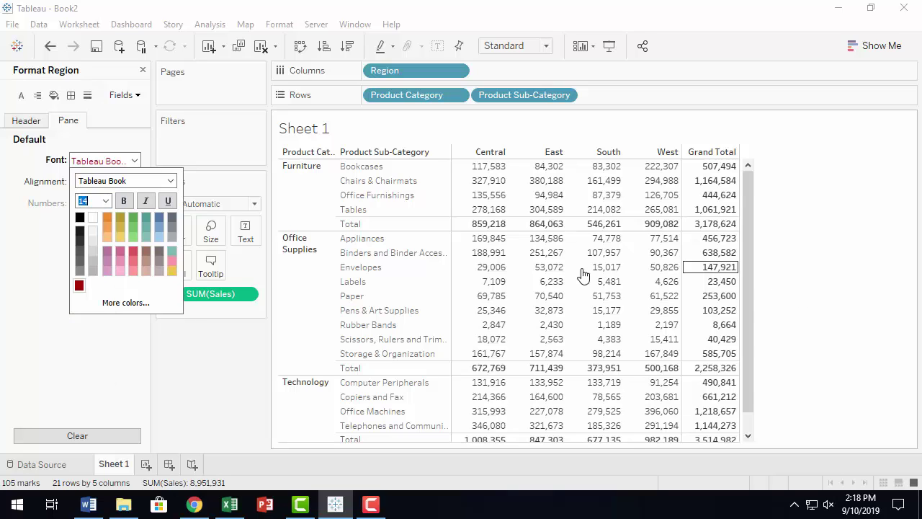
scroll(584, 274, down, 2)
scroll(583, 274, up, 2)
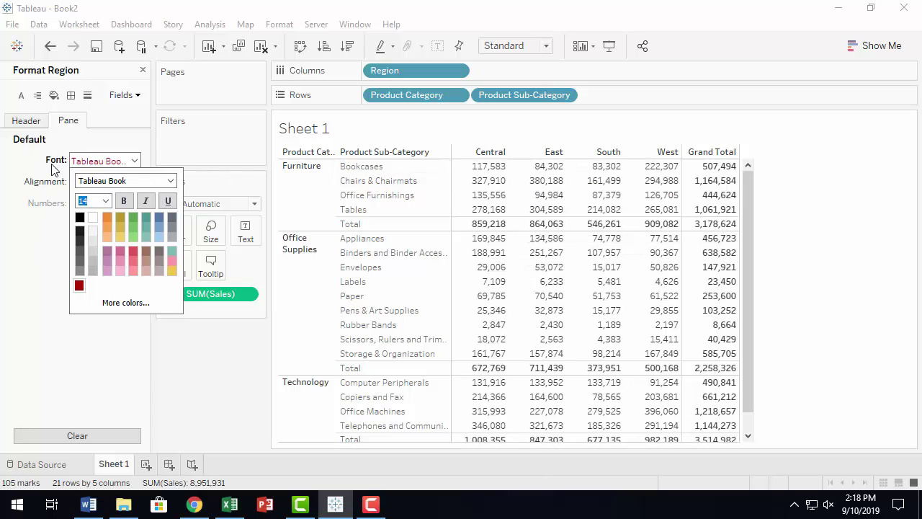
click(52, 47)
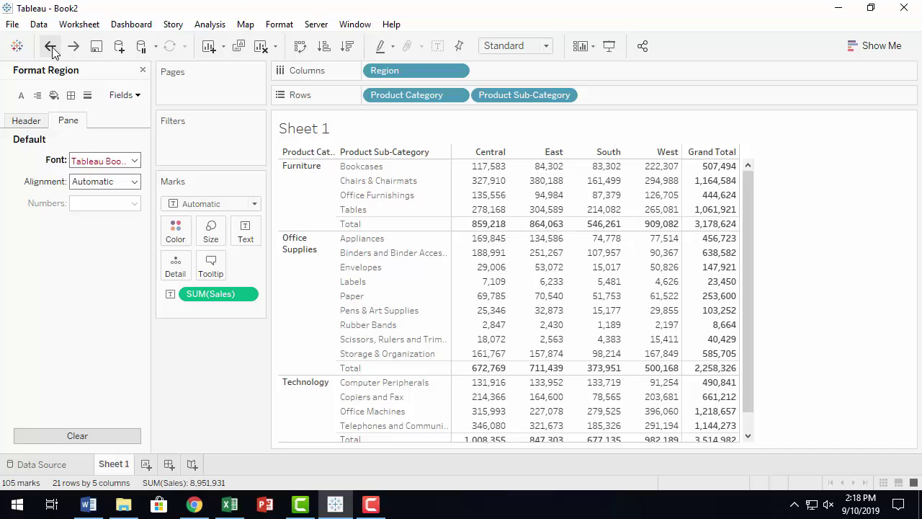
Step: Try dark red as the default font color of the Region headers, and undo it
click(26, 123)
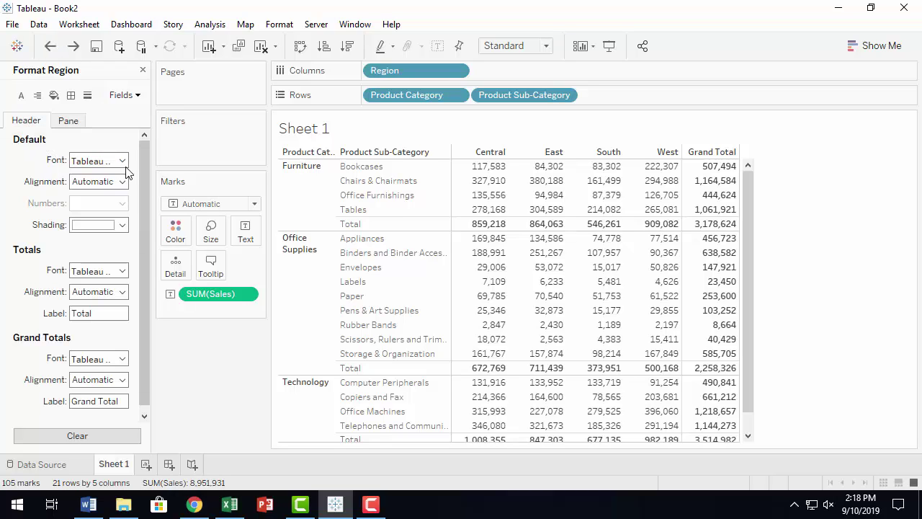
click(123, 161)
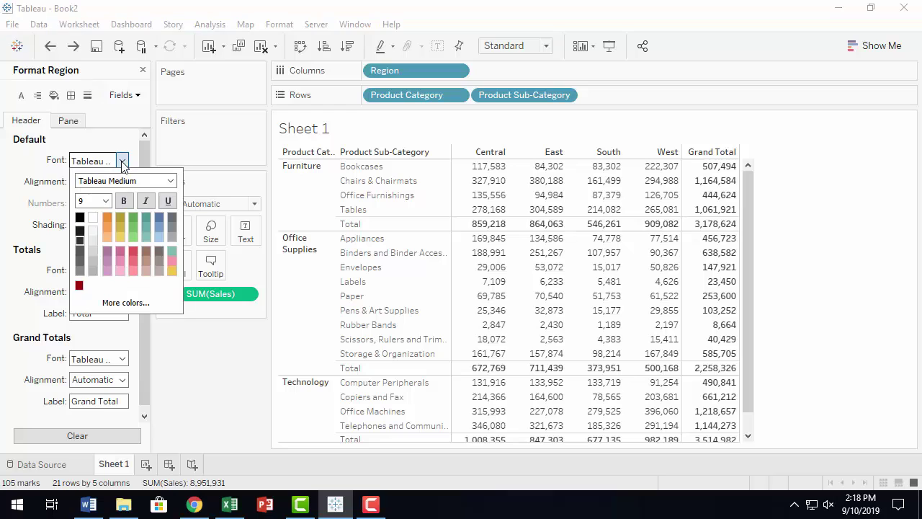
click(79, 285)
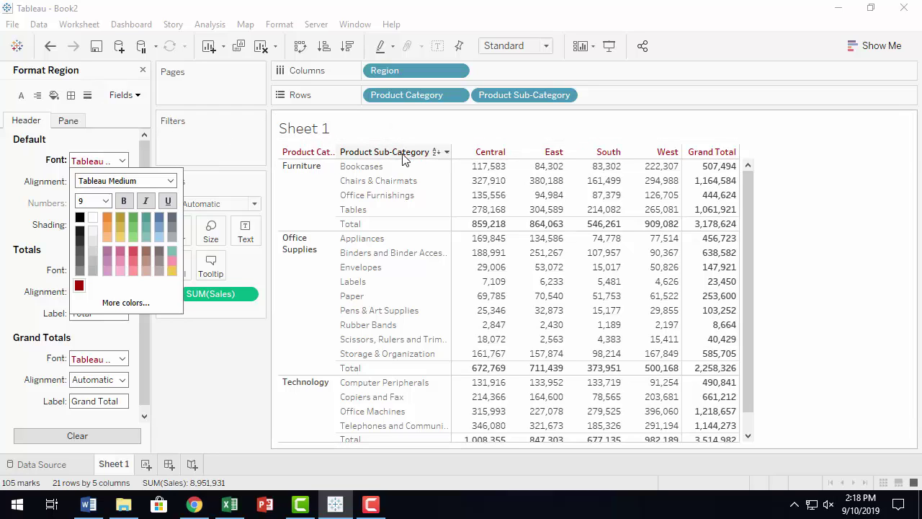
click(50, 46)
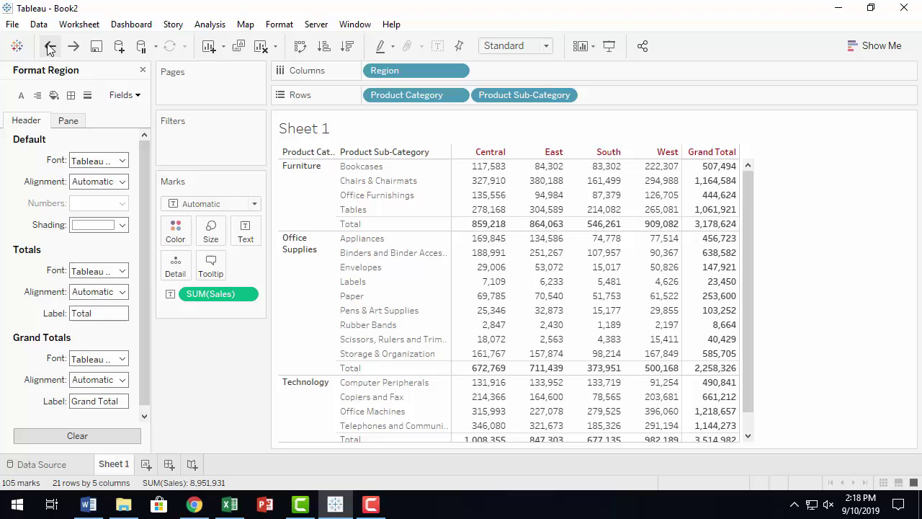
Step: Try dark red as the font color of the Region header's Totals, check the table, and undo it
click(123, 271)
click(79, 396)
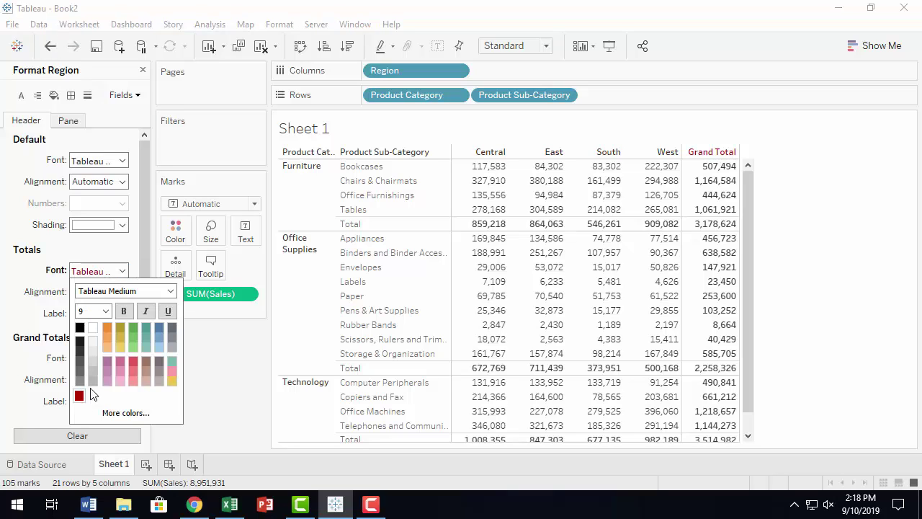
scroll(712, 238, down, 1)
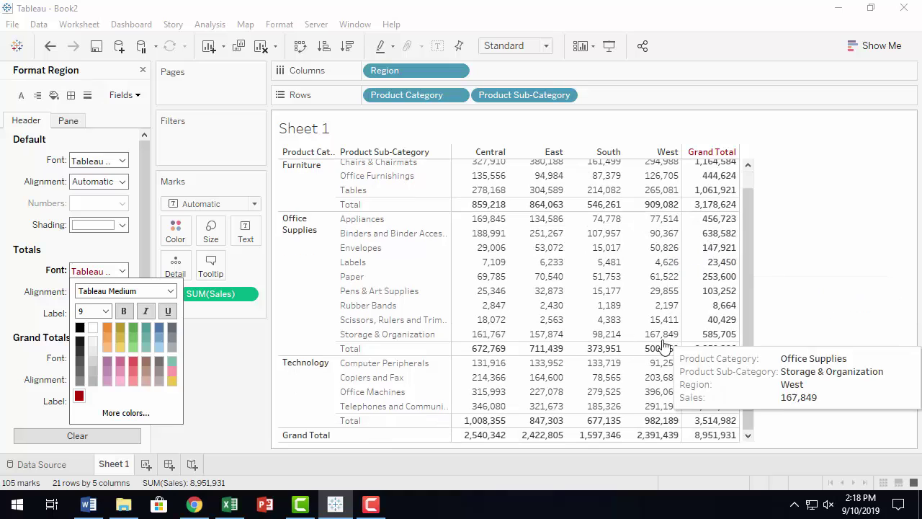
drag(750, 215, 756, 422)
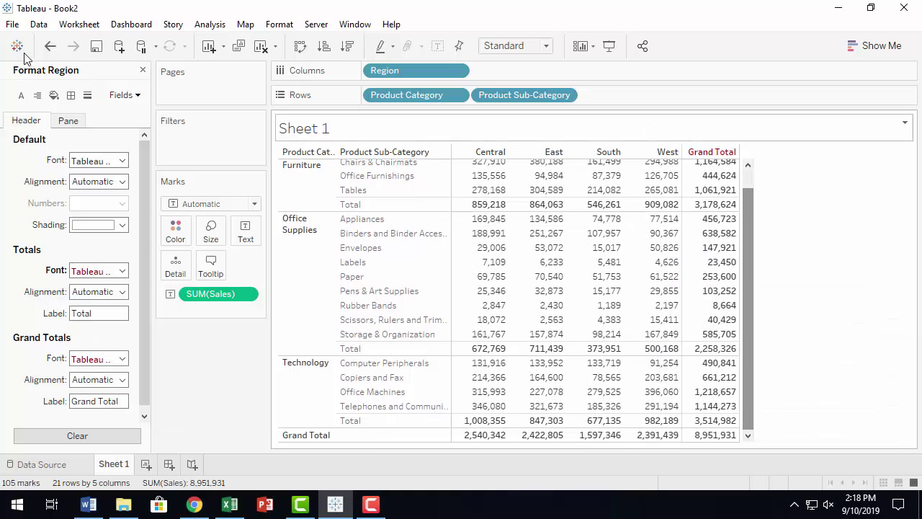
scroll(750, 214, up, 1)
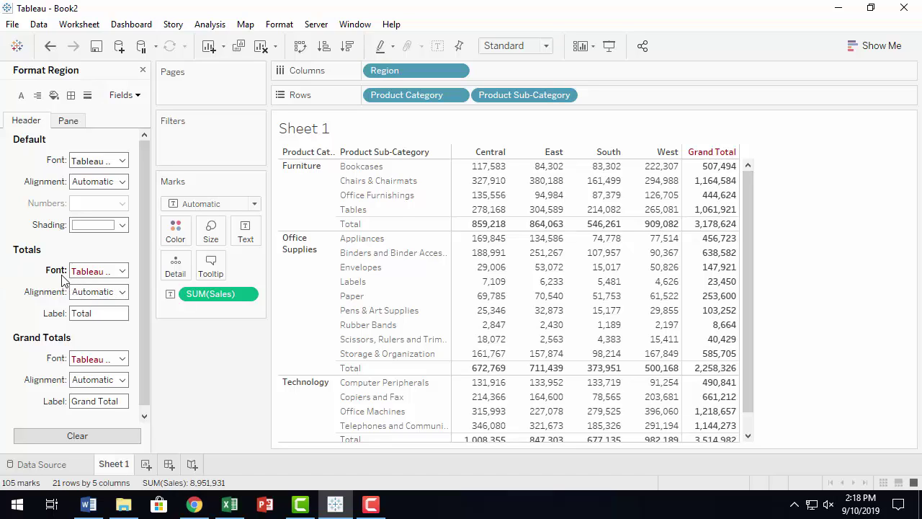
click(122, 311)
click(121, 273)
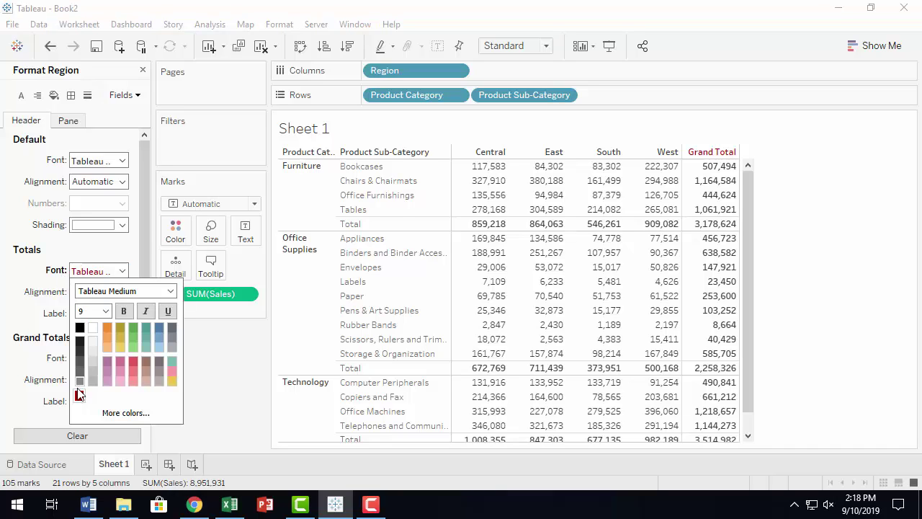
click(52, 46)
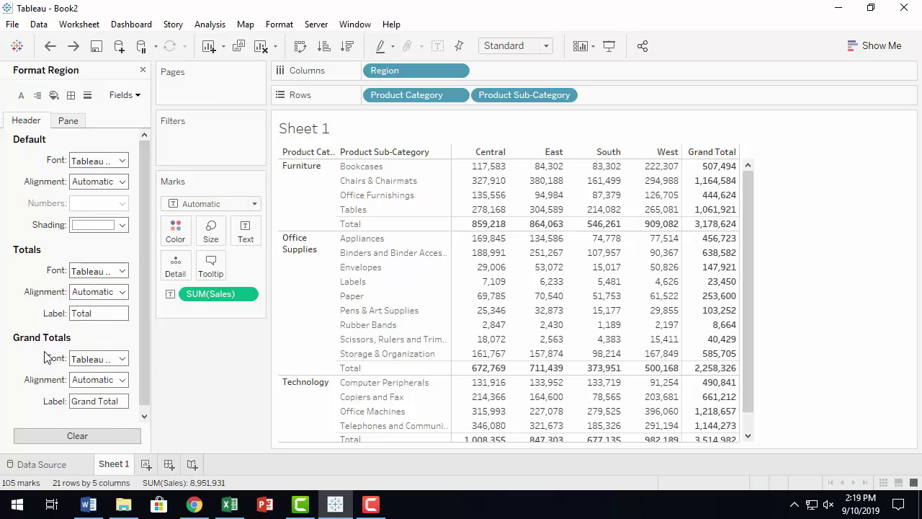
Step: Try dark red for only the Grand Totals font of the Region header, check the table, and undo it
click(120, 363)
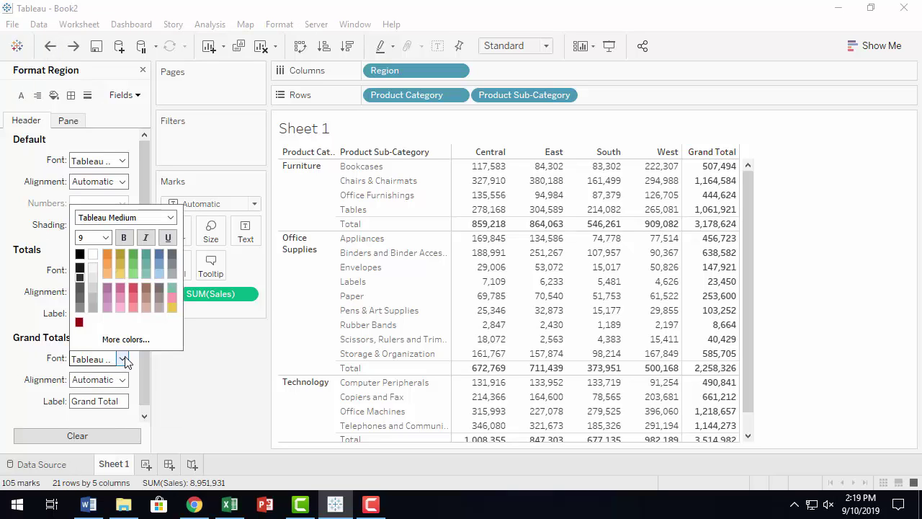
click(217, 381)
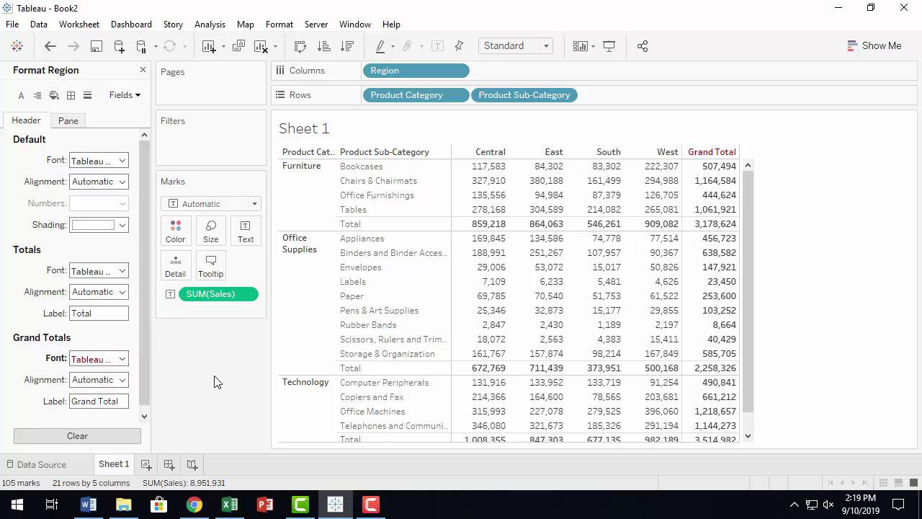
scroll(663, 346, down, 1)
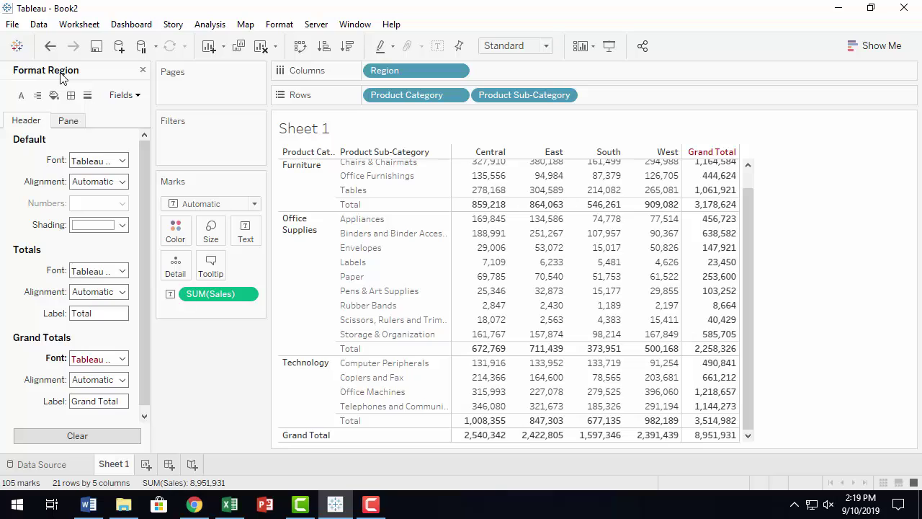
click(49, 46)
Step: Switch the formatting to Product Sub-Category, try dark red as its default header font color, and undo it
click(136, 100)
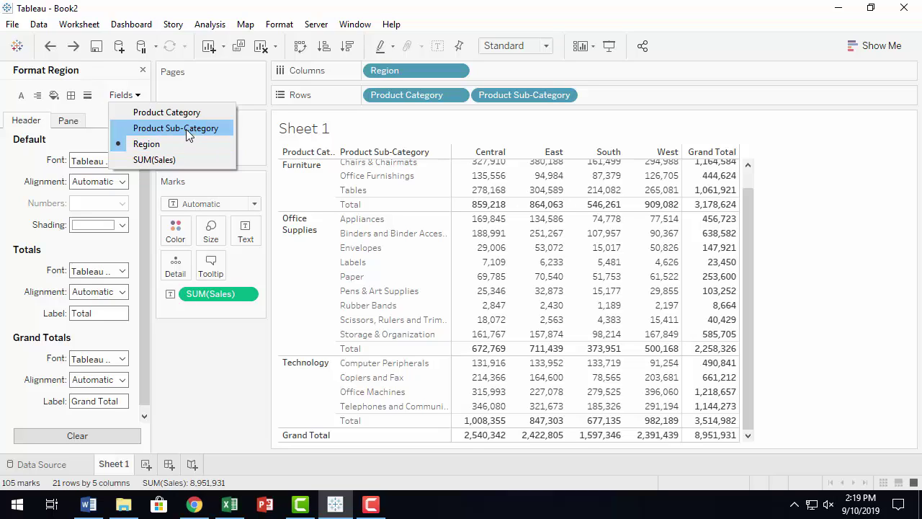
click(189, 136)
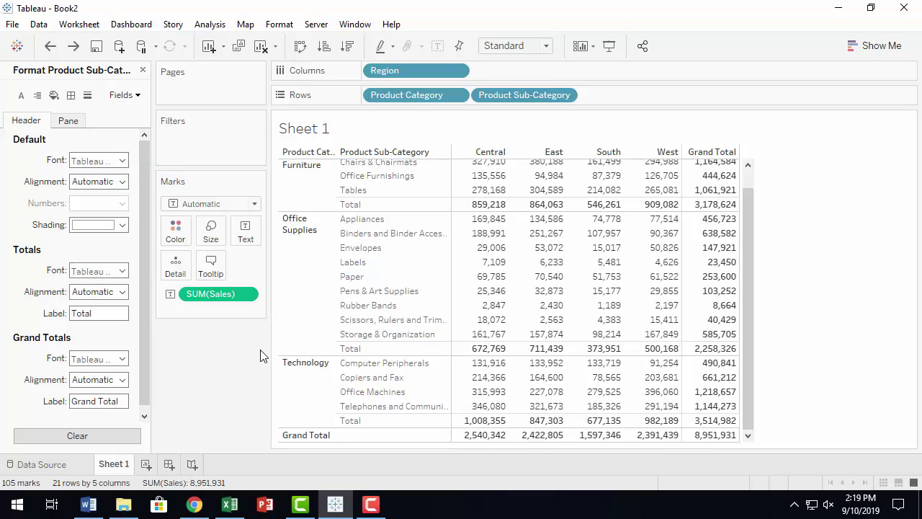
click(123, 182)
click(122, 160)
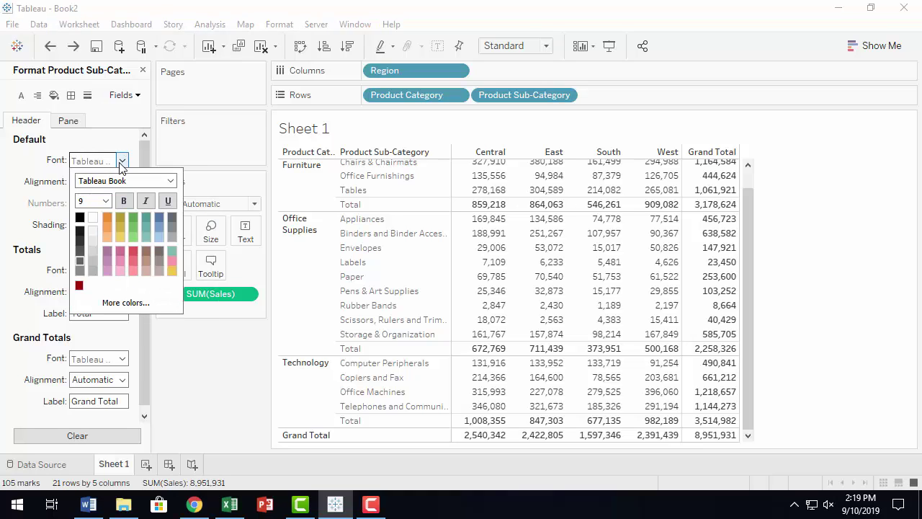
click(79, 286)
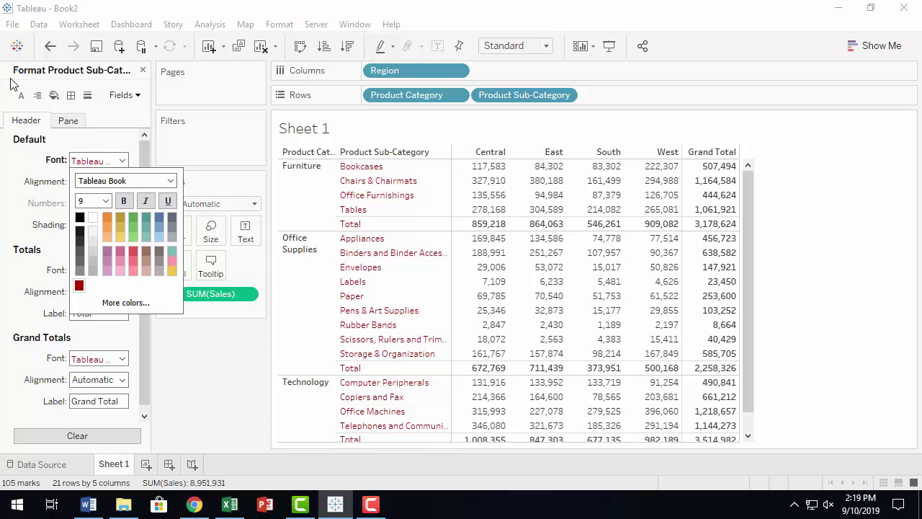
click(49, 47)
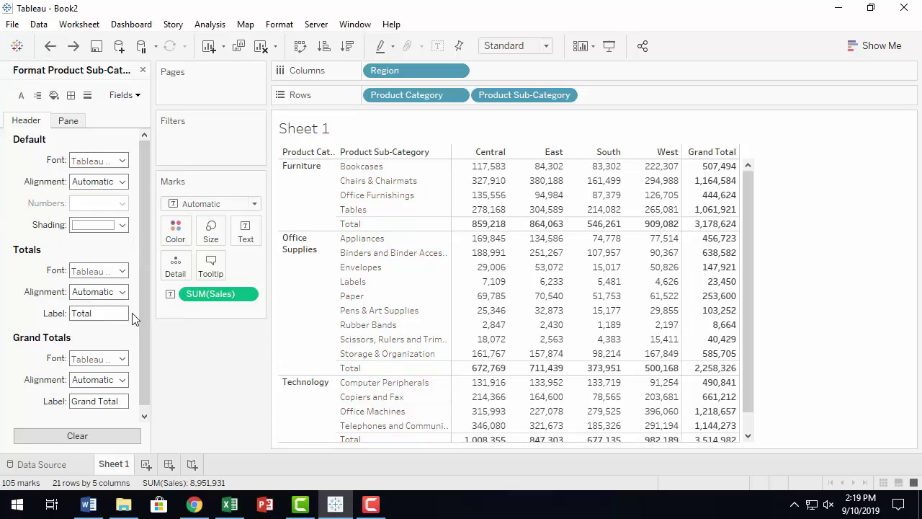
Step: Switch the formatting to Product Category, try dark red as its default header font color, and undo it
click(122, 95)
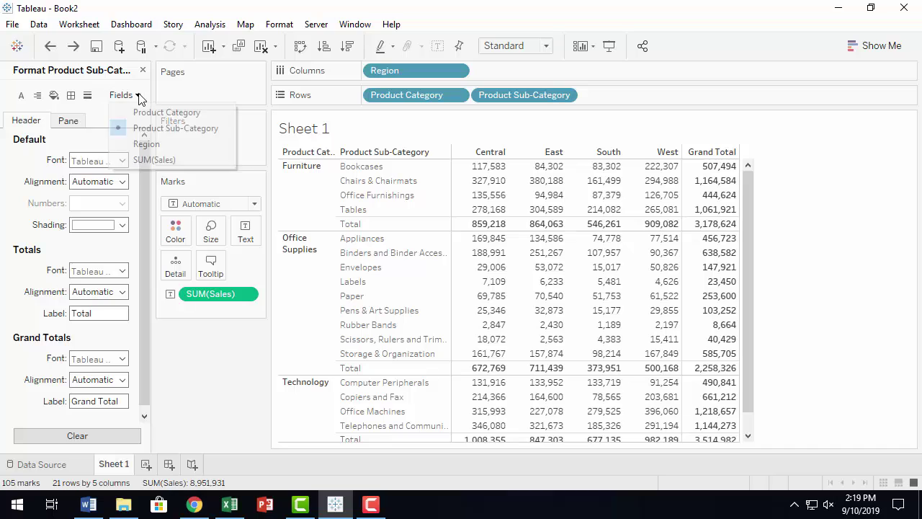
click(160, 113)
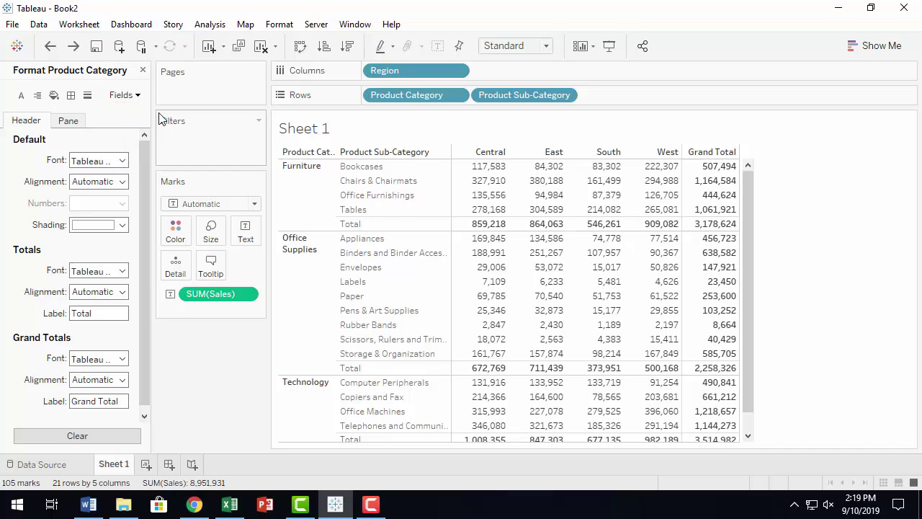
click(122, 160)
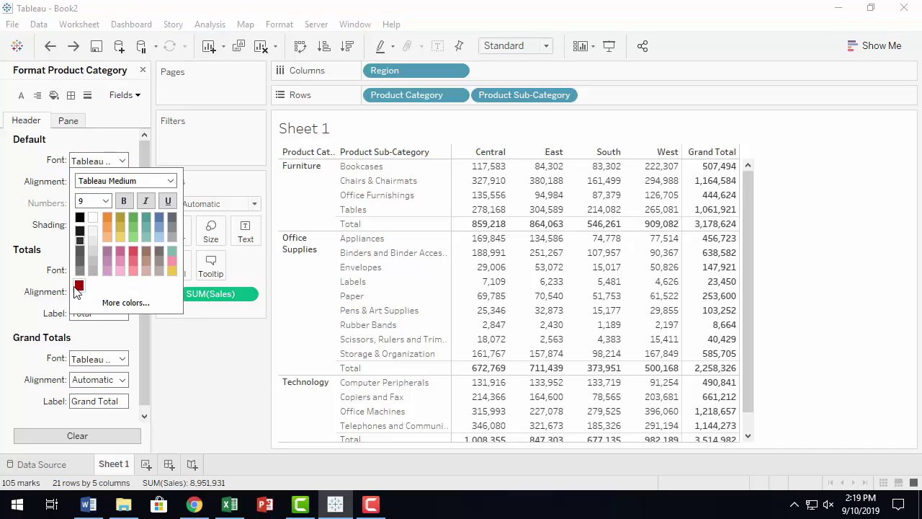
click(79, 285)
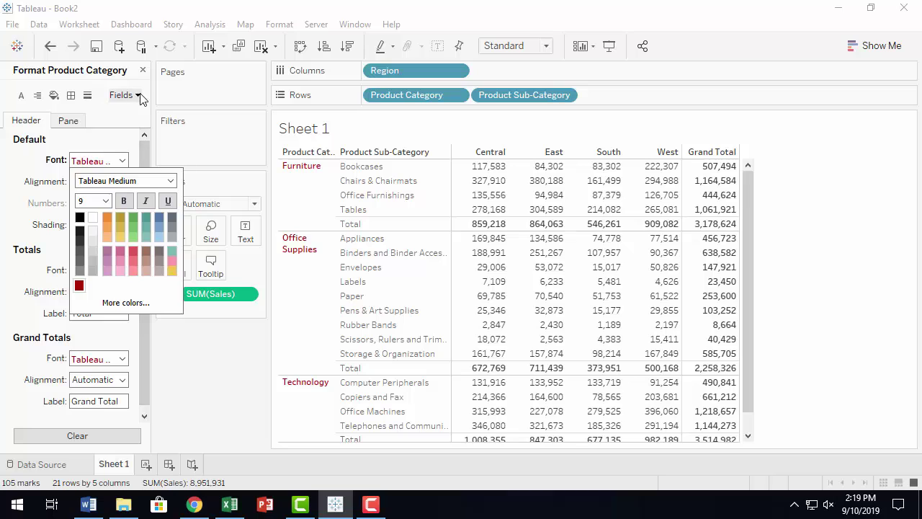
click(49, 46)
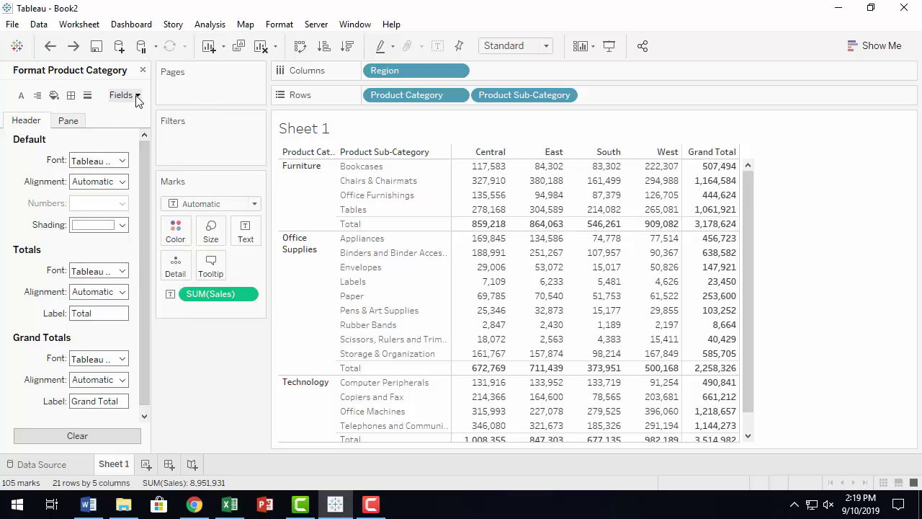
Step: Switch the formatting to SUM(Sales), try dark red as its default pane font color, undo it, and look over the remaining pane settings
click(137, 95)
click(162, 157)
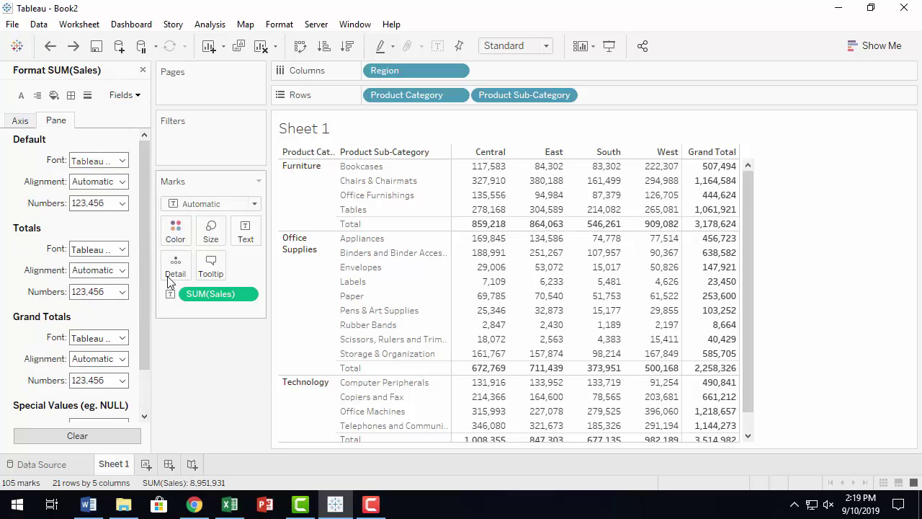
click(123, 160)
click(79, 287)
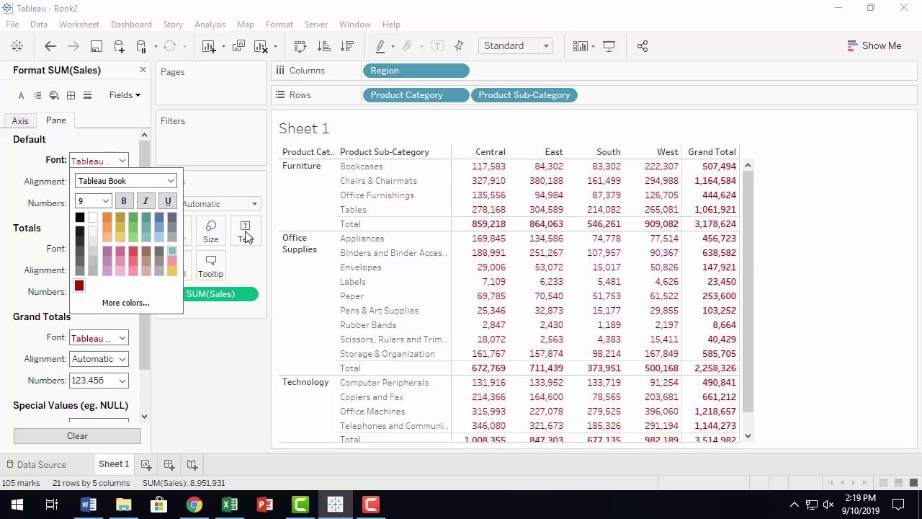
click(50, 46)
scroll(45, 230, down, 1)
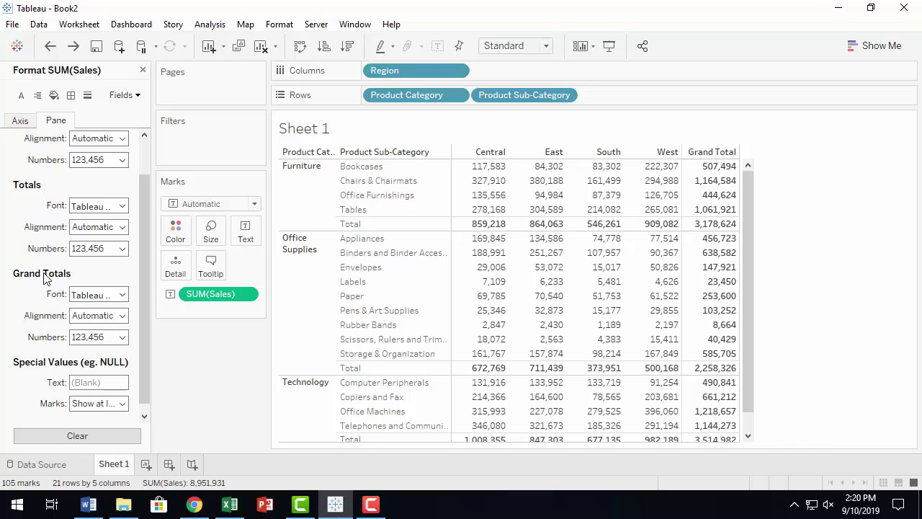
scroll(44, 279, up, 1)
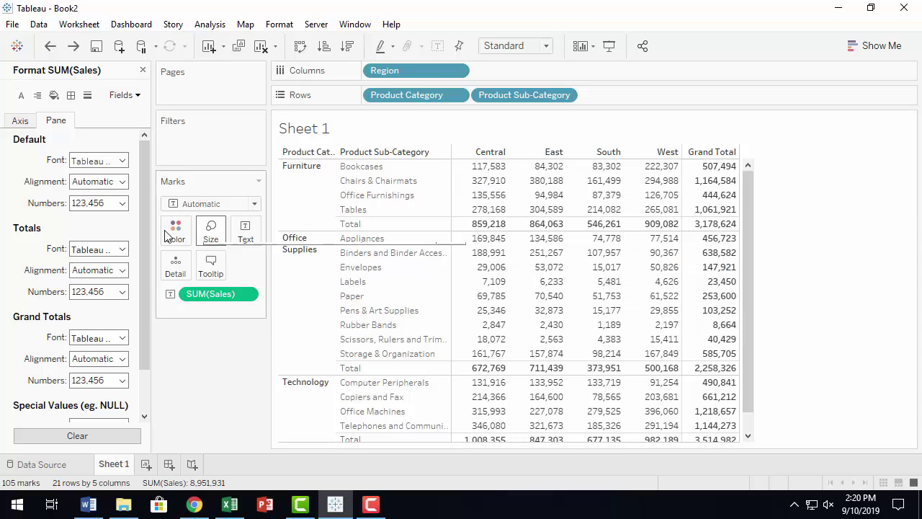
Step: Try the standard currency format for SUM(Sales), browse its locales, and set the default number format to custom currency with 0 decimal places
click(122, 205)
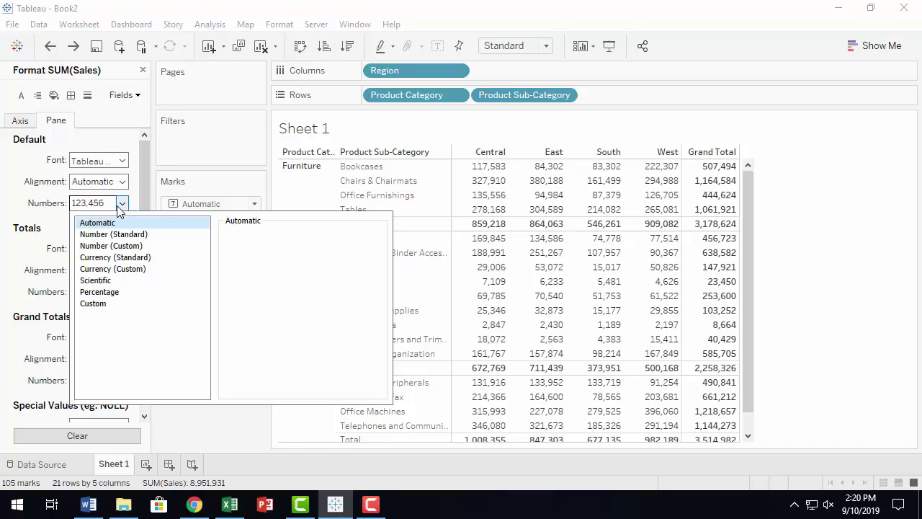
click(120, 257)
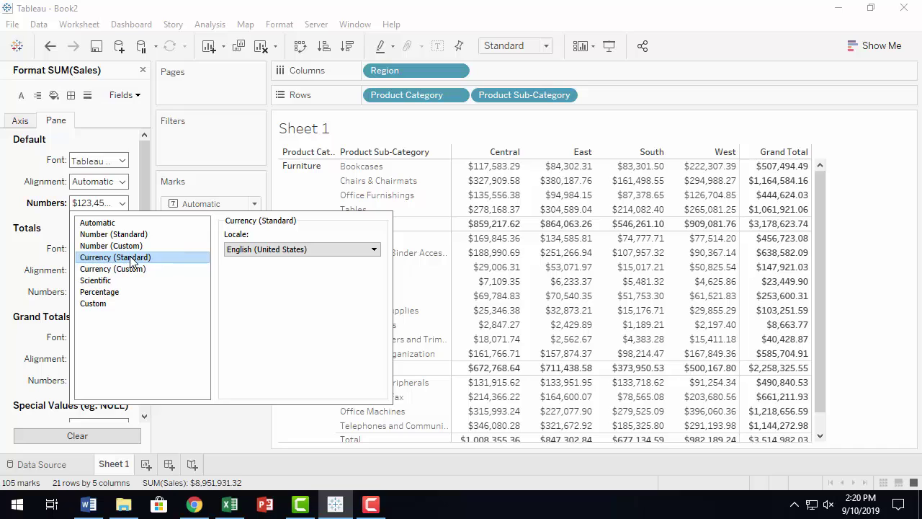
click(374, 250)
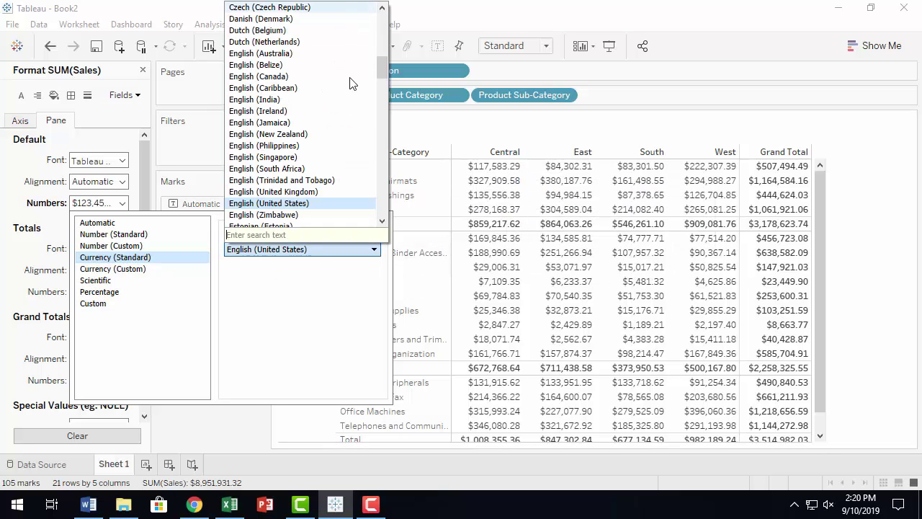
drag(383, 69, 409, 124)
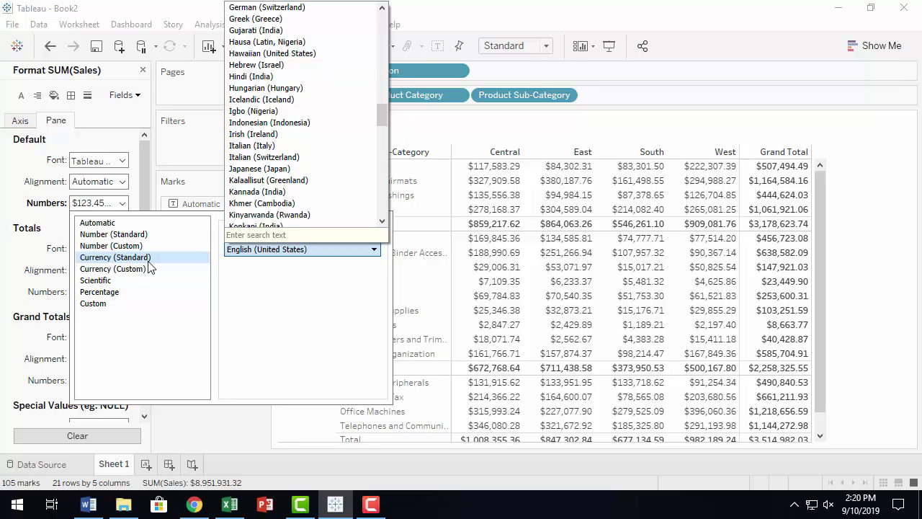
click(111, 270)
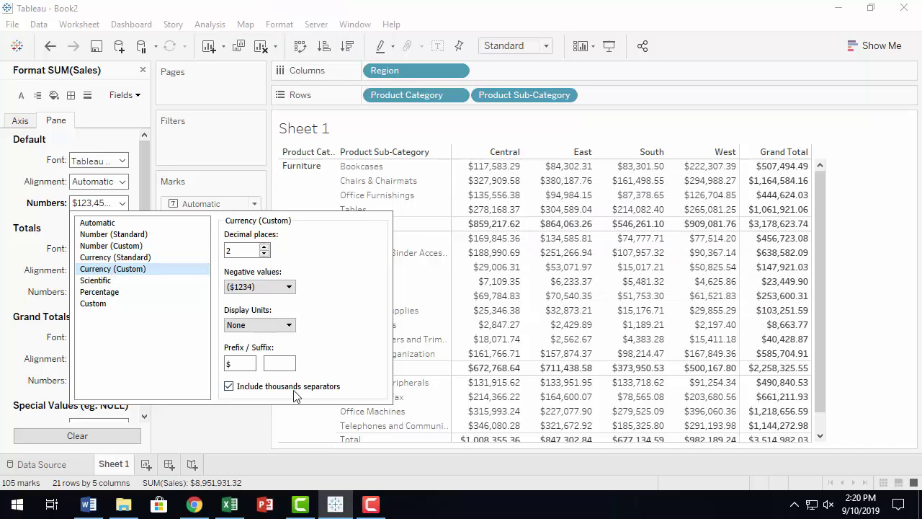
double_click(264, 253)
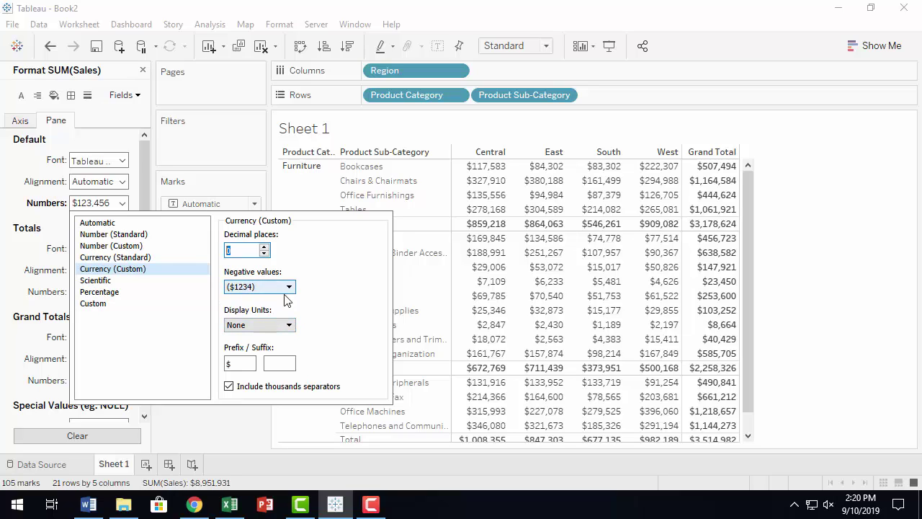
Step: Check the negative value formats and set the custom currency's display units to Thousands (K)
click(290, 288)
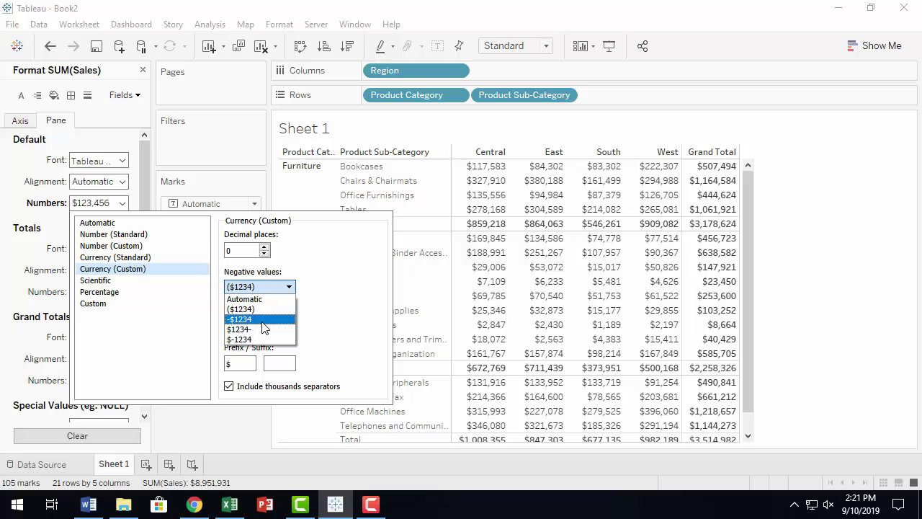
click(337, 275)
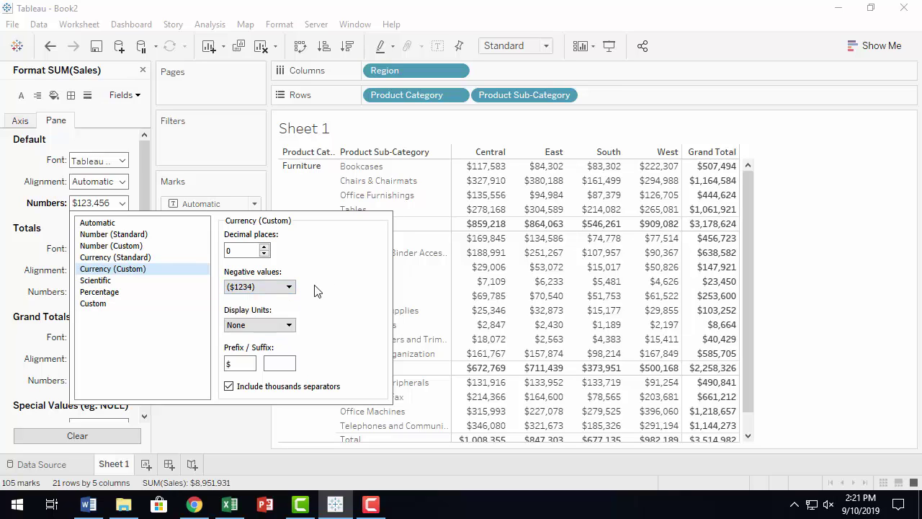
click(290, 326)
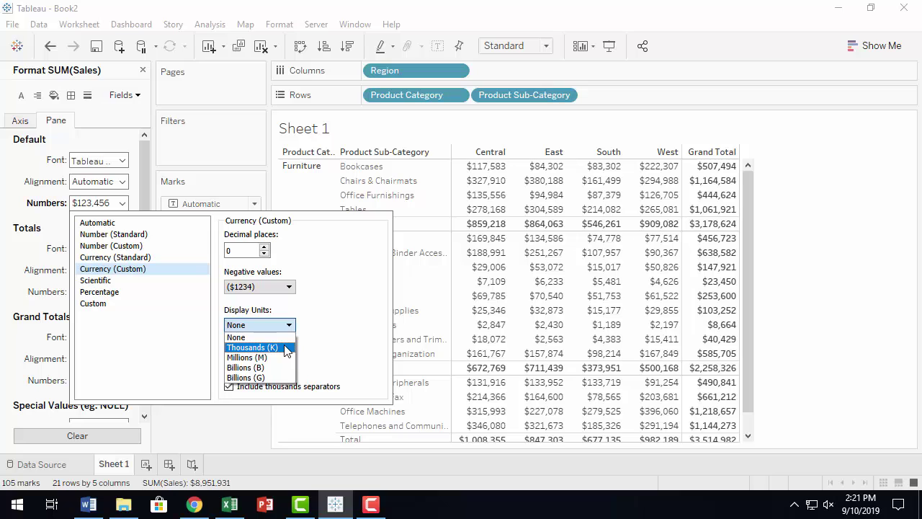
click(287, 348)
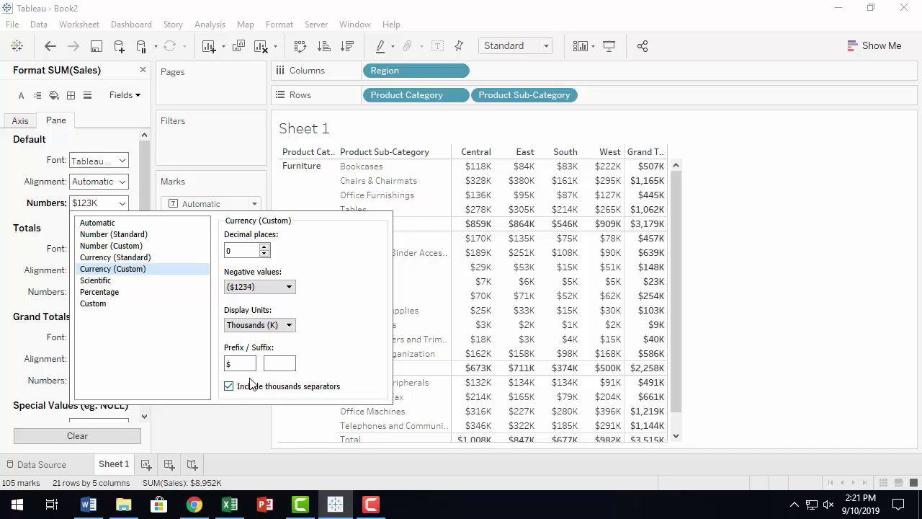
click(289, 326)
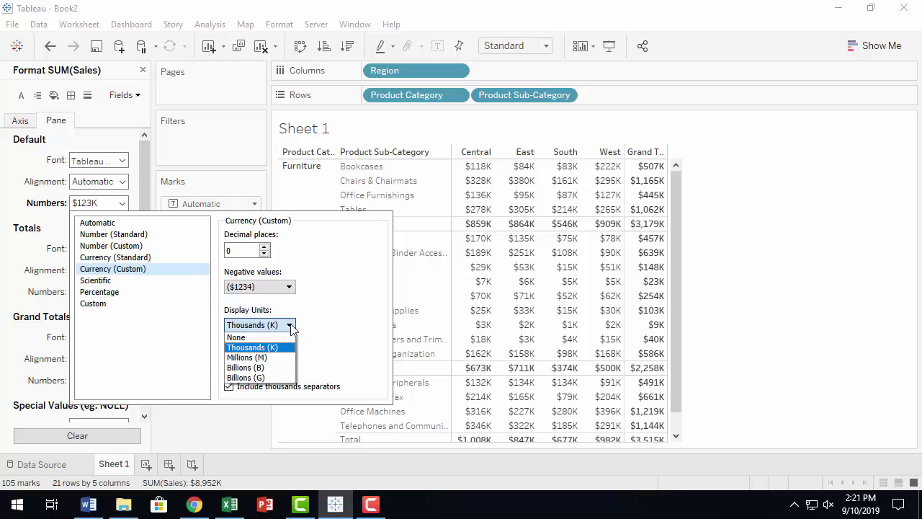
click(291, 327)
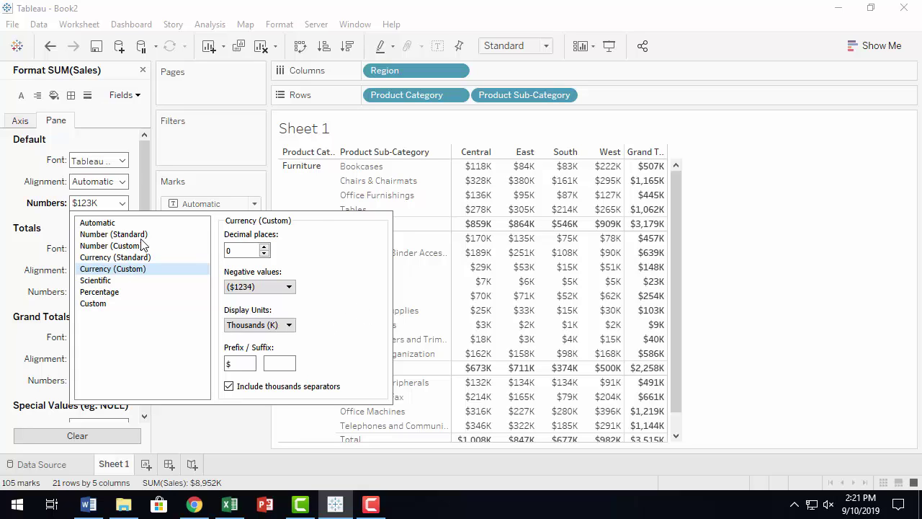
click(79, 144)
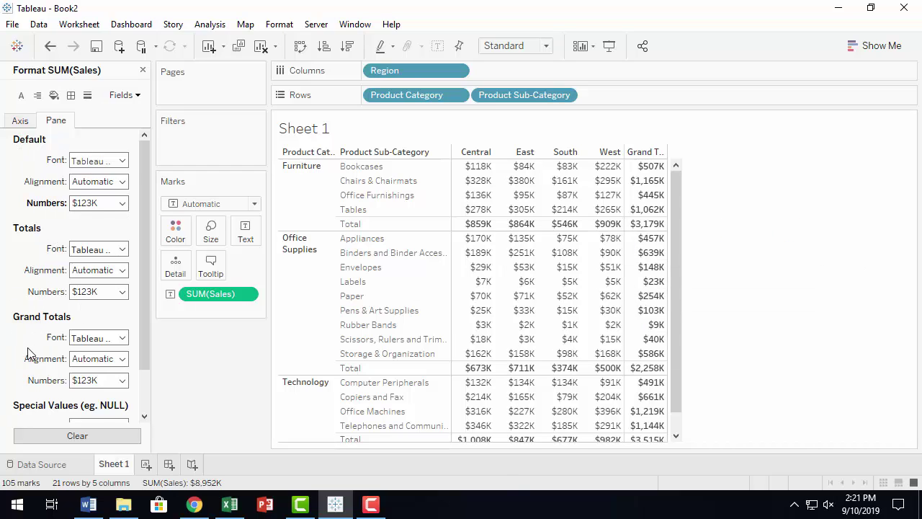
Step: Look over the pane's totals and special values settings and the axis formatting of SUM(Sales)
scroll(27, 352, down, 2)
scroll(30, 349, up, 2)
click(20, 121)
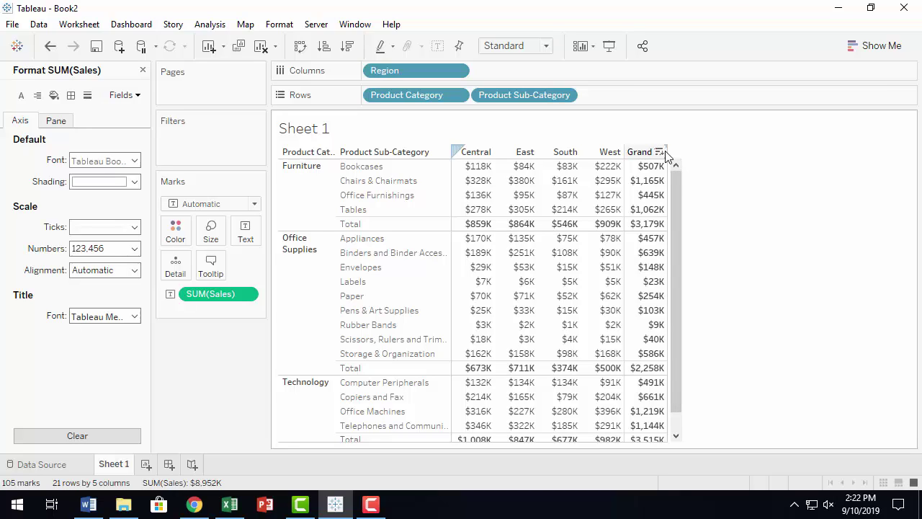
Step: Widen the crosstab's region columns until the Grand Total heading fits in full
drag(667, 151, 735, 153)
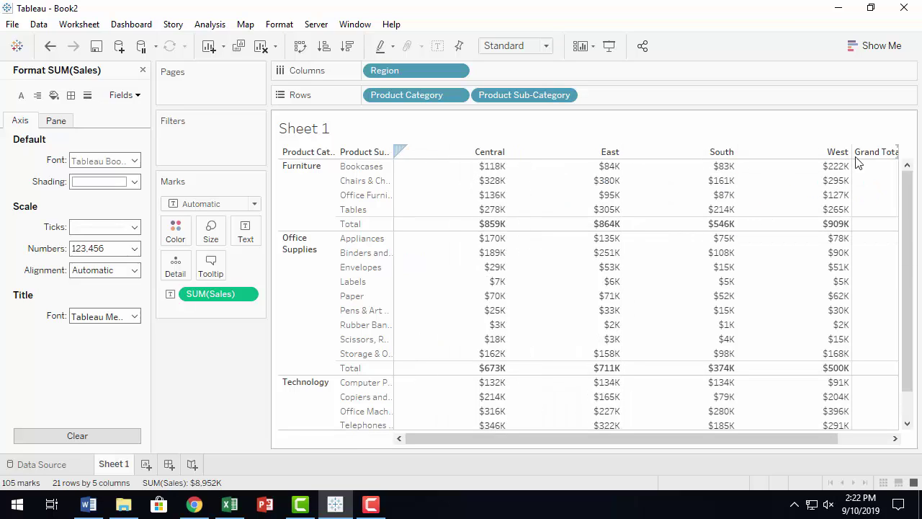
drag(849, 153, 803, 152)
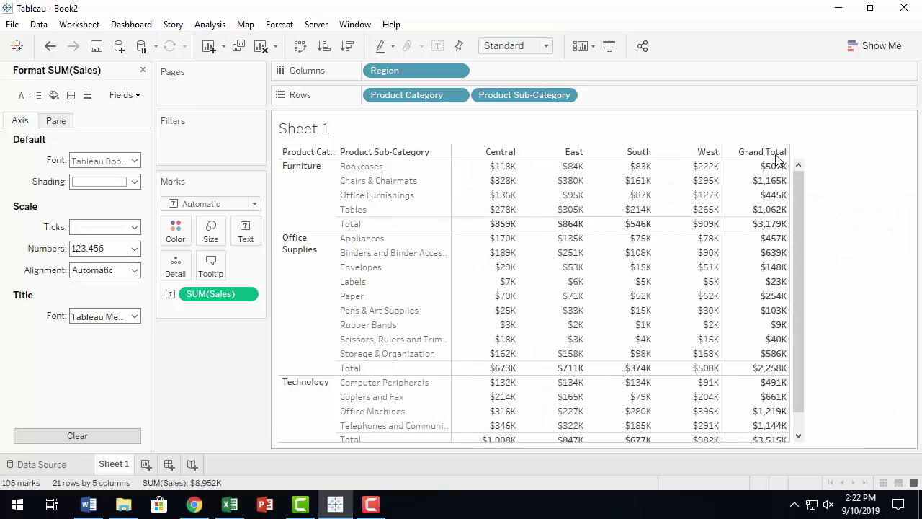
Step: Select the Grand Total column heading, check its options, and set the Totals label of the Region header to All
click(758, 153)
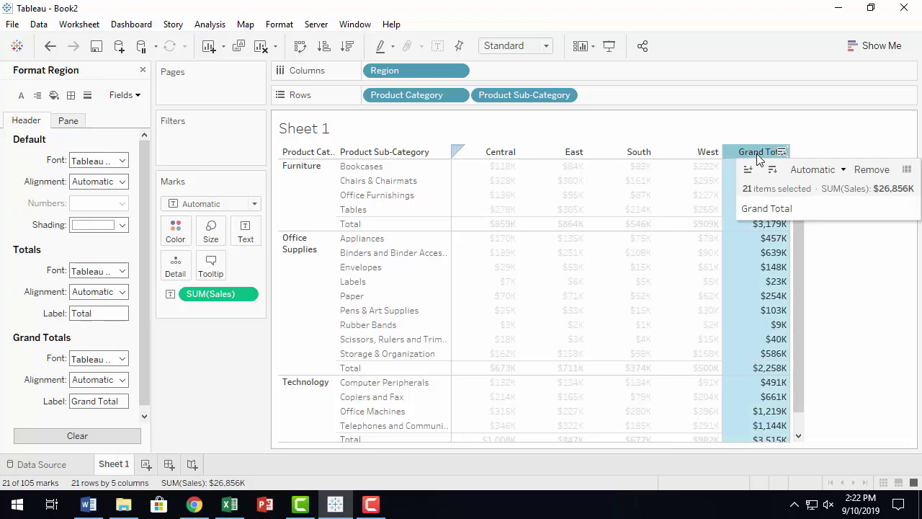
click(759, 153)
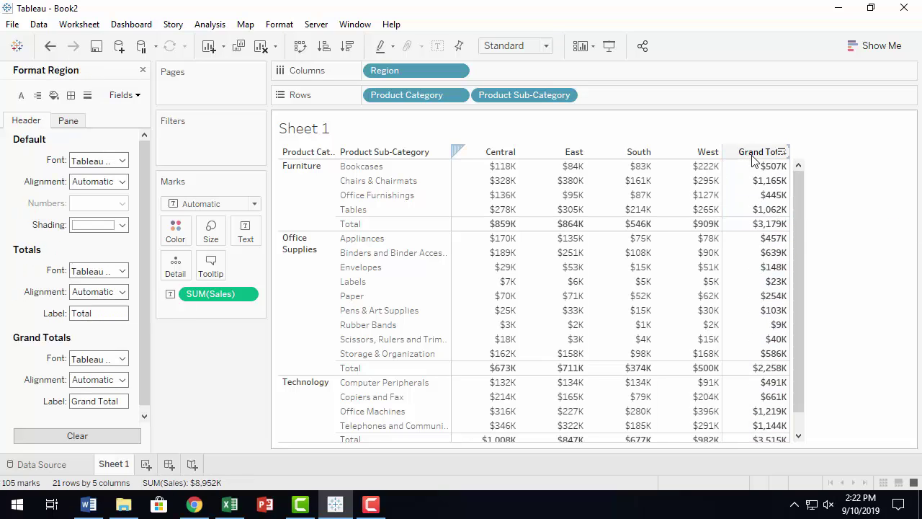
click(758, 153)
click(759, 152)
right_click(746, 156)
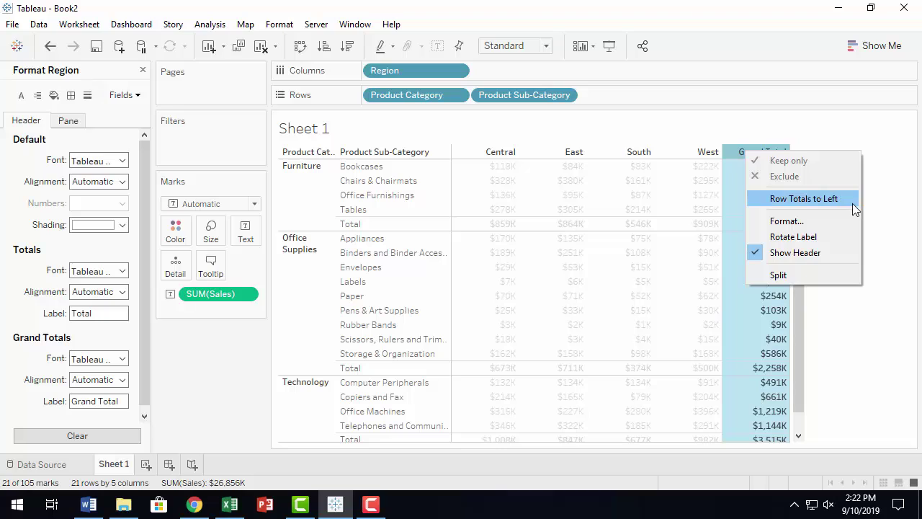
click(848, 351)
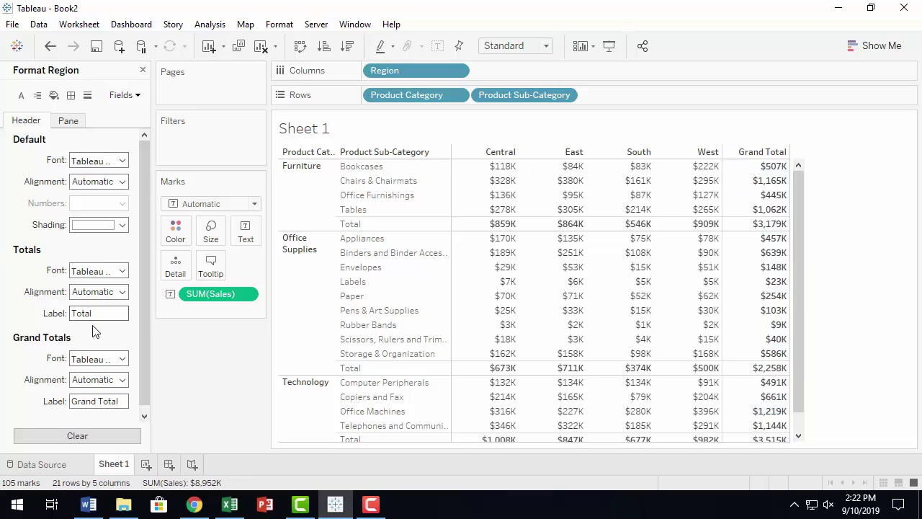
click(106, 312)
key(ctrl+a)
text(A)
click(18, 410)
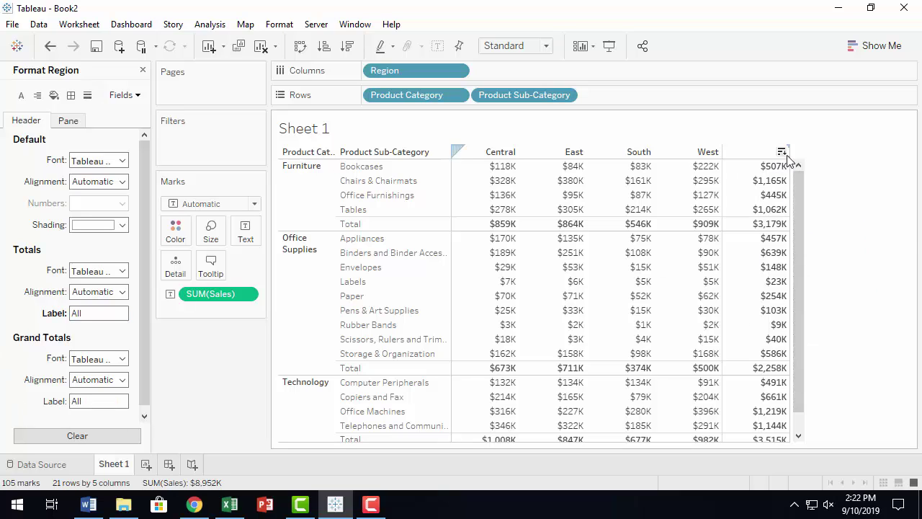
Step: Look over the crosstab's totals, select the Grand Total row heading, and check the Grand Totals label of the Product Category header
scroll(711, 324, down, 1)
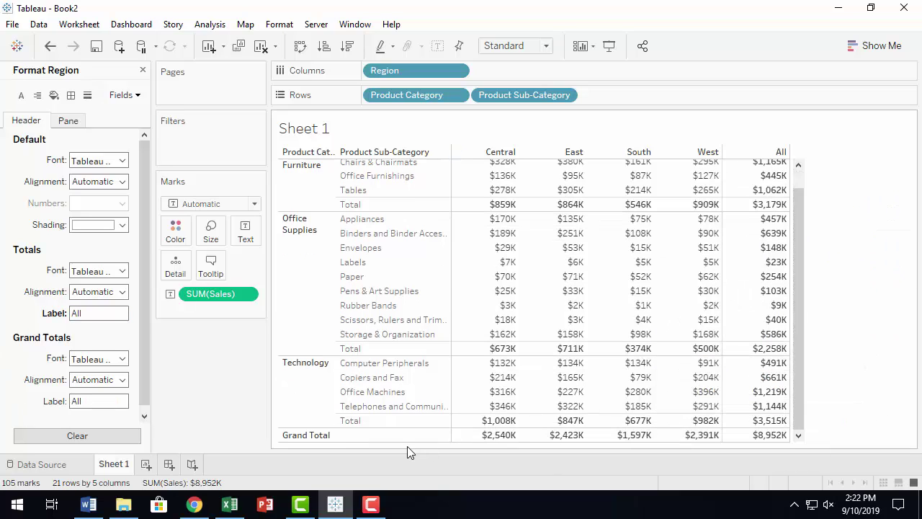
scroll(717, 247, up, 1)
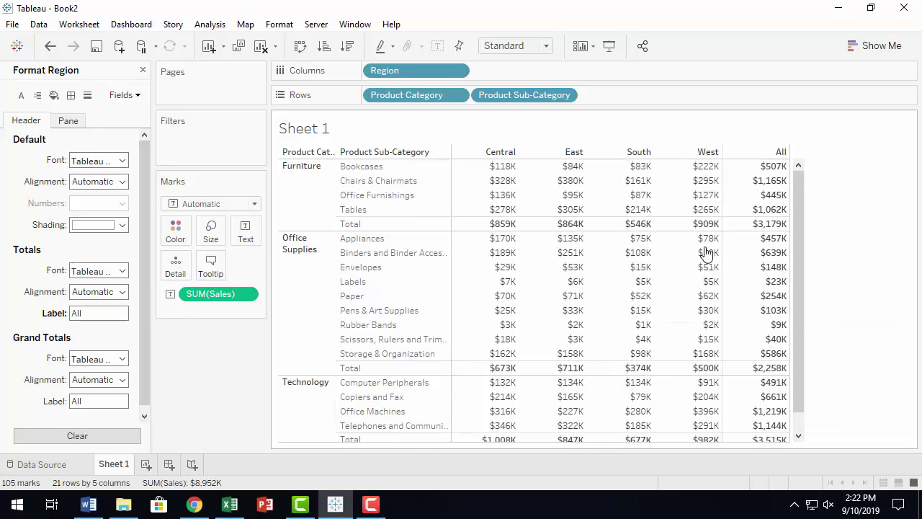
scroll(612, 256, down, 1)
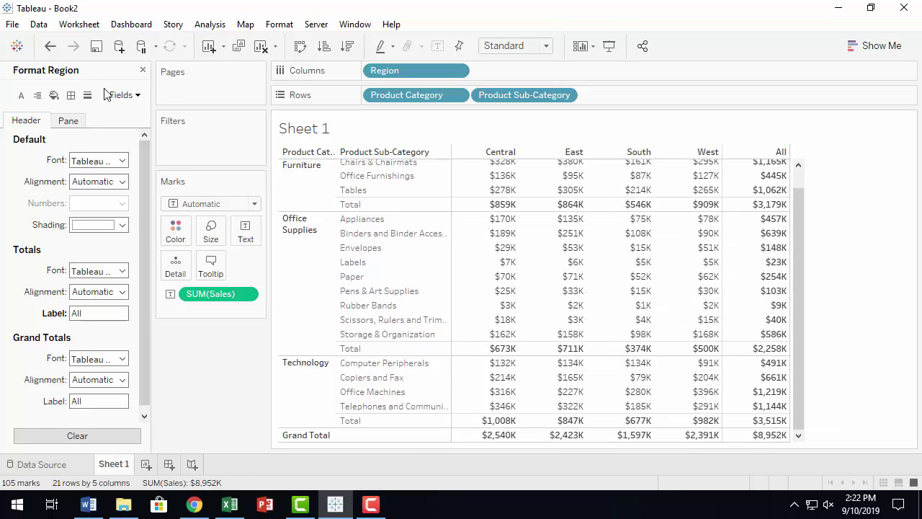
click(312, 441)
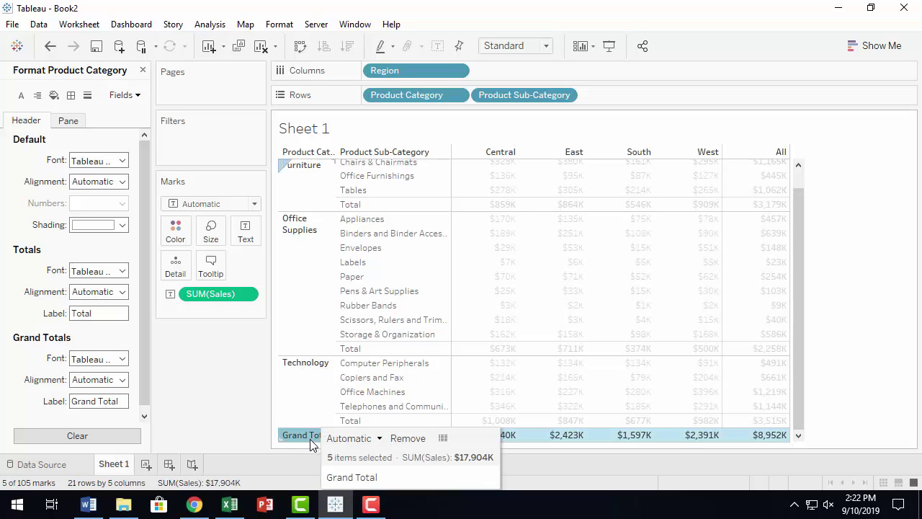
click(92, 400)
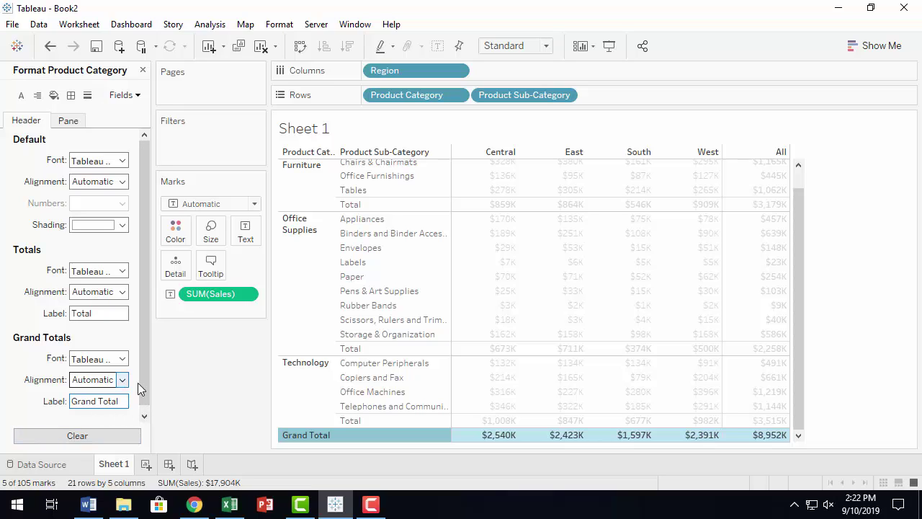
Step: Clear the row selection and hide the field labels for rows above the Product Category and Product Sub-Category columns
click(201, 383)
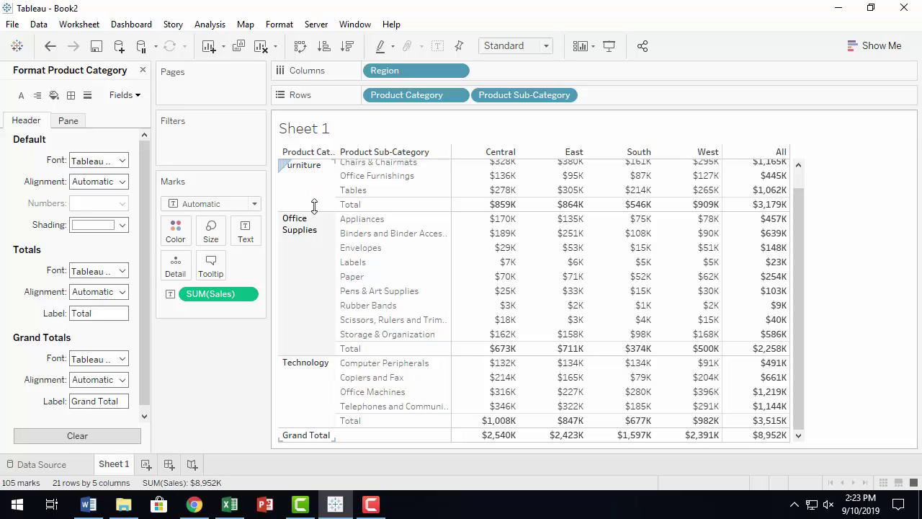
right_click(314, 157)
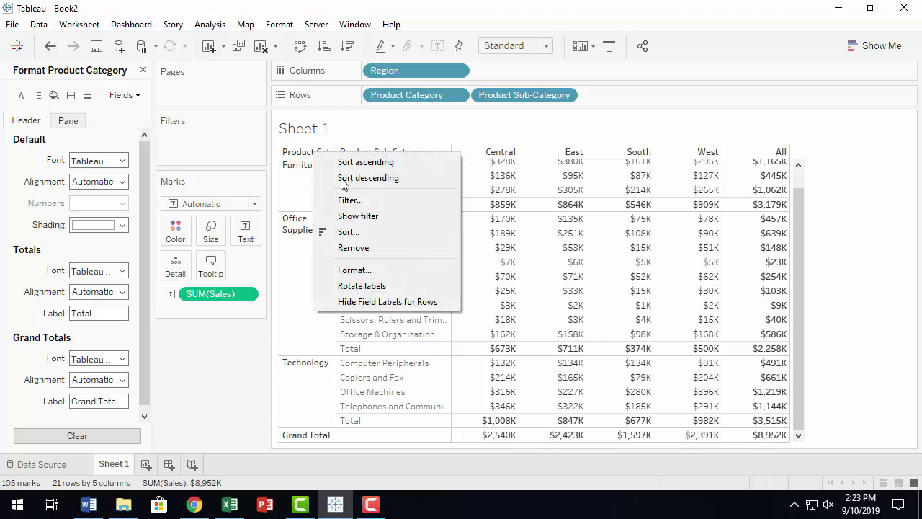
click(410, 302)
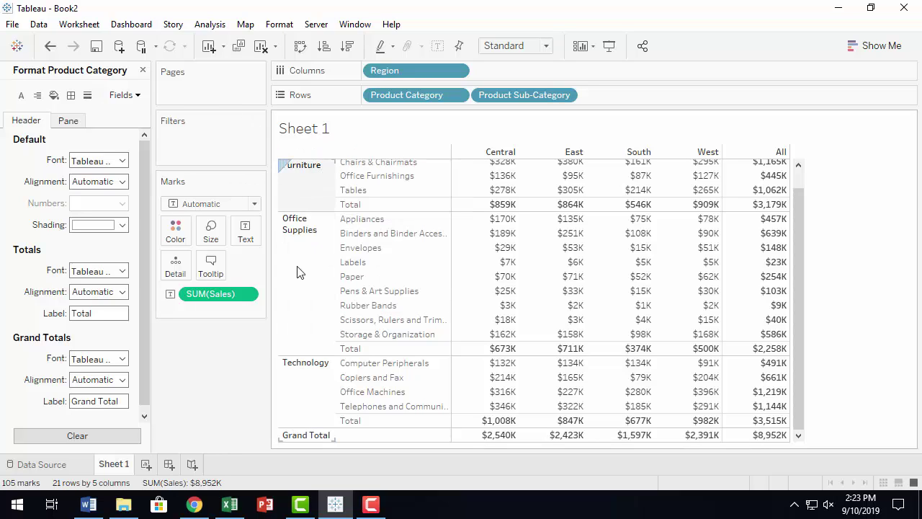
Step: Rotate the Product Category header labels, check the Grand Total row heading, and rotate the labels back to horizontal
right_click(306, 190)
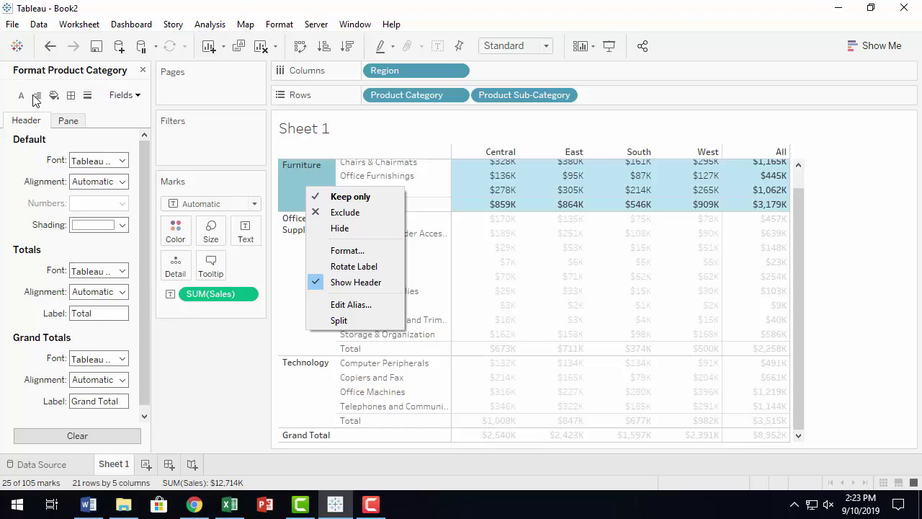
click(375, 266)
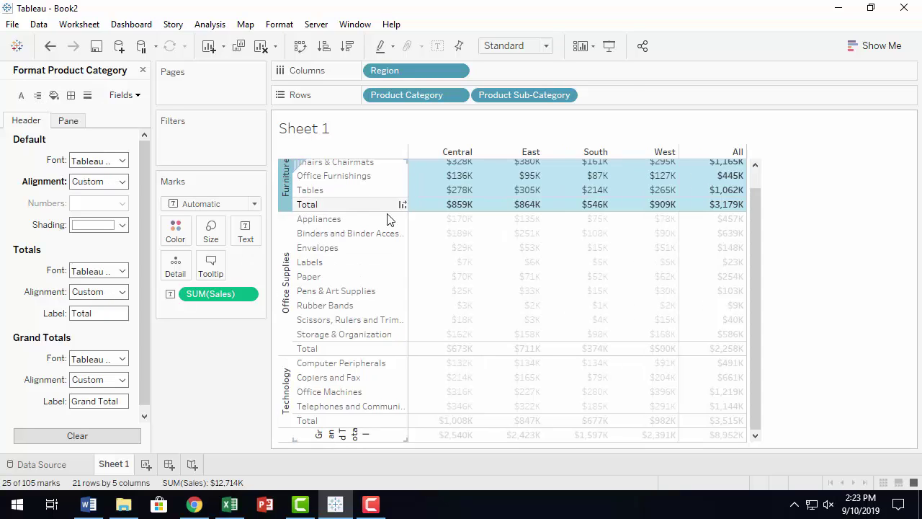
scroll(401, 350, up, 1)
mouse_move(600, 355)
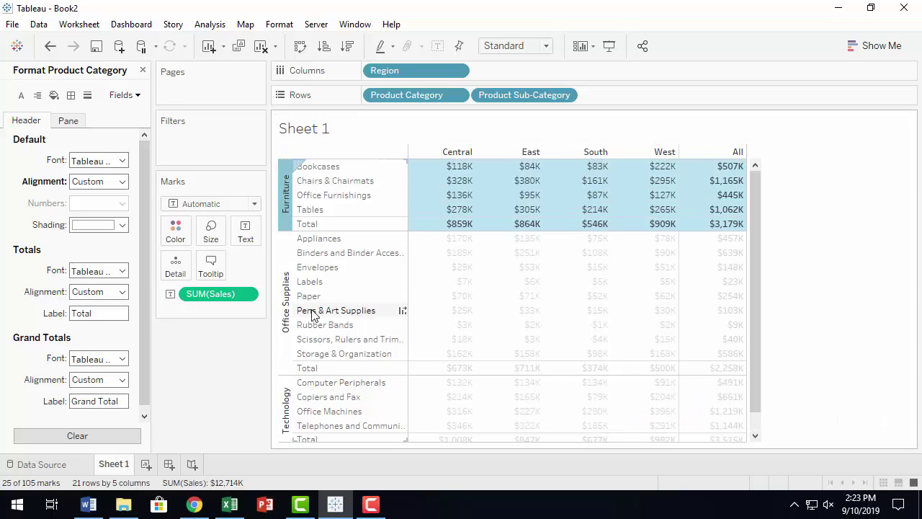
scroll(314, 313, down, 1)
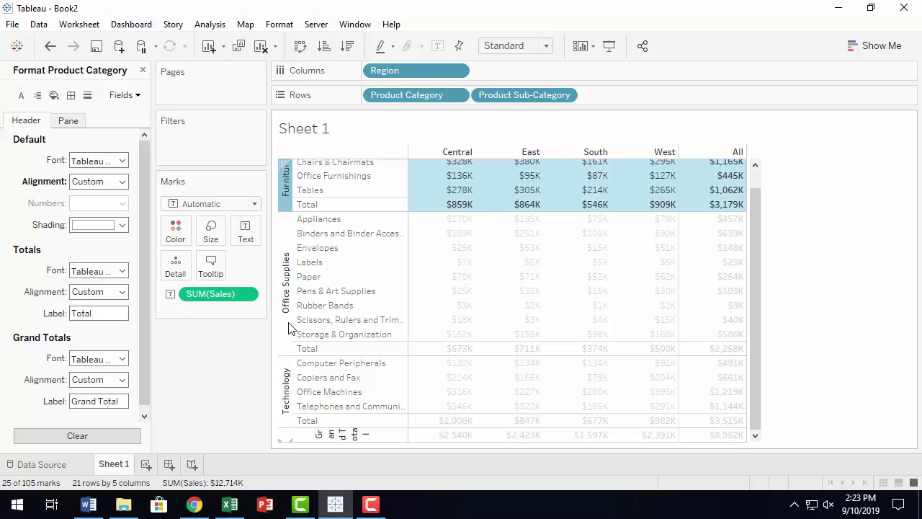
right_click(338, 440)
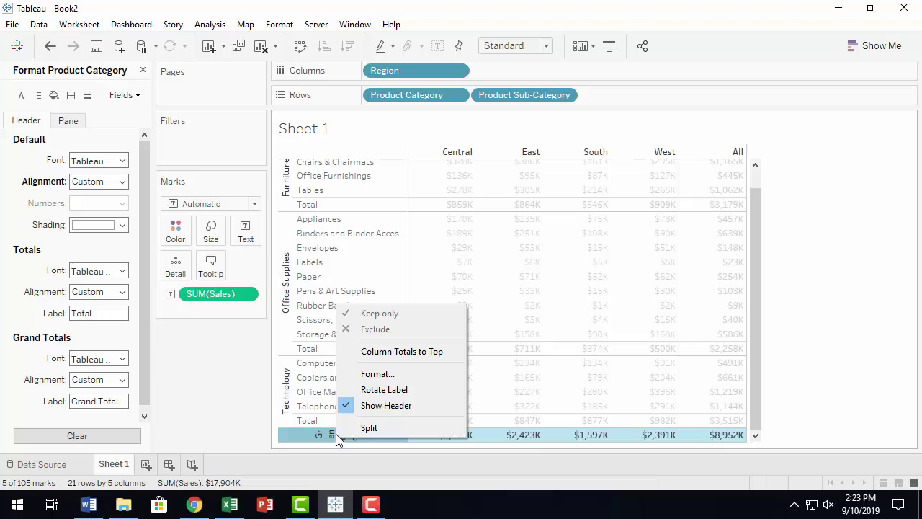
click(402, 390)
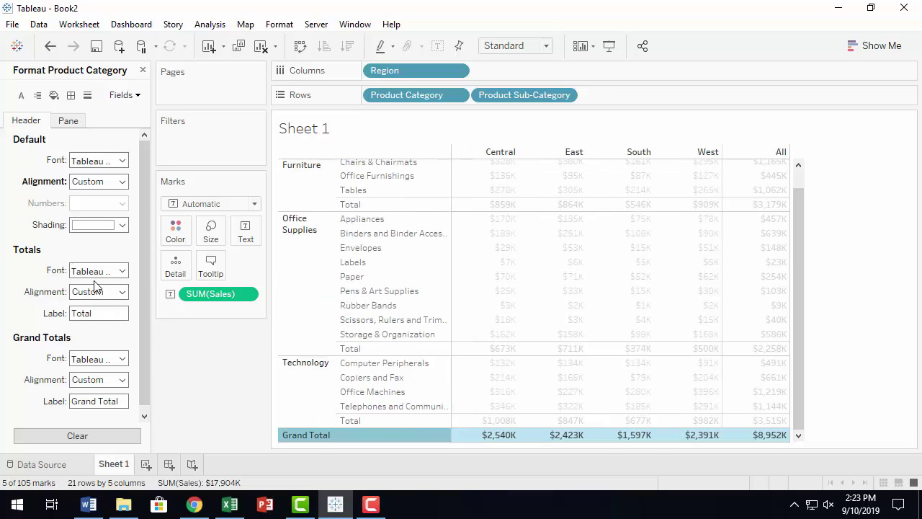
Step: Set the horizontal alignment of the Grand Totals label in the Product Category header to right
click(123, 384)
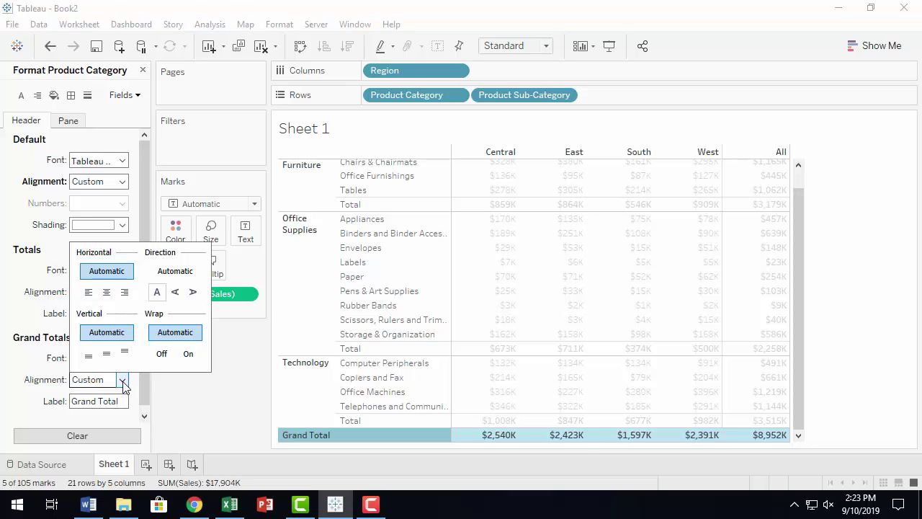
click(125, 291)
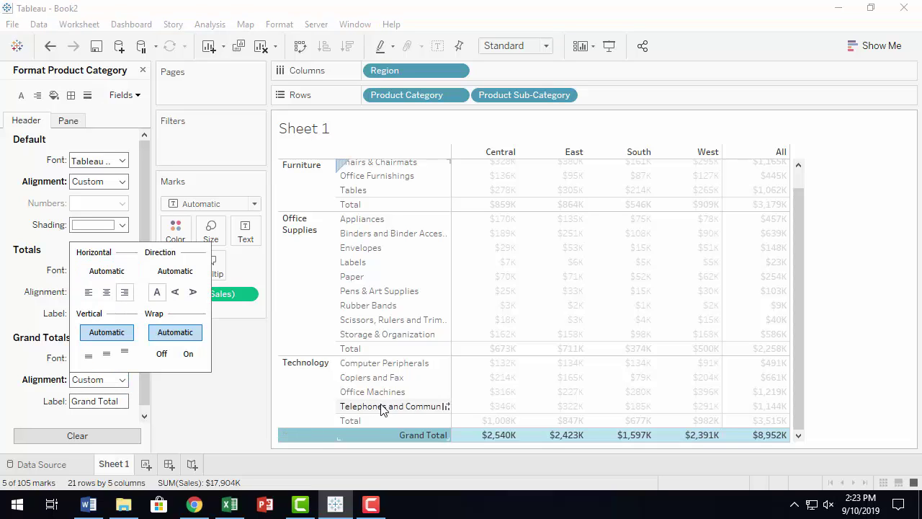
click(301, 389)
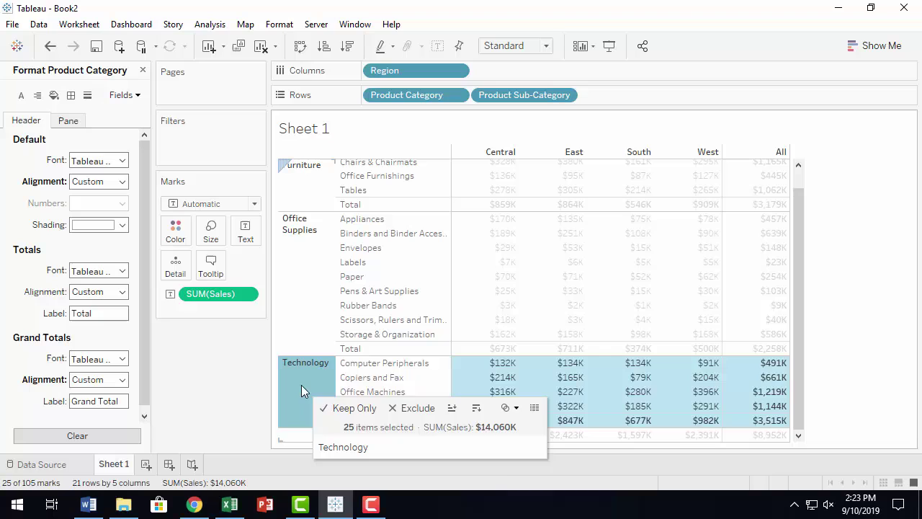
Step: Rotate the Product Category header labels to vertical and check them together with the Grand Total row heading
click(305, 306)
right_click(306, 306)
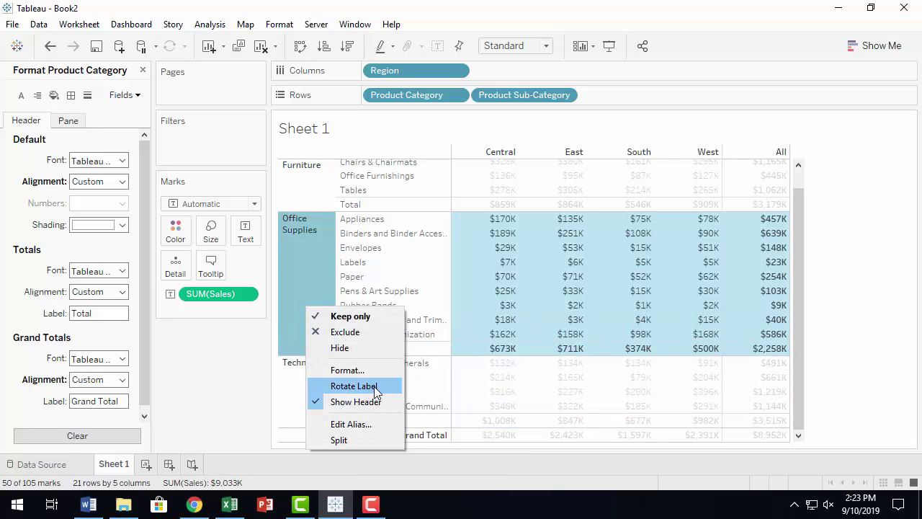
click(371, 385)
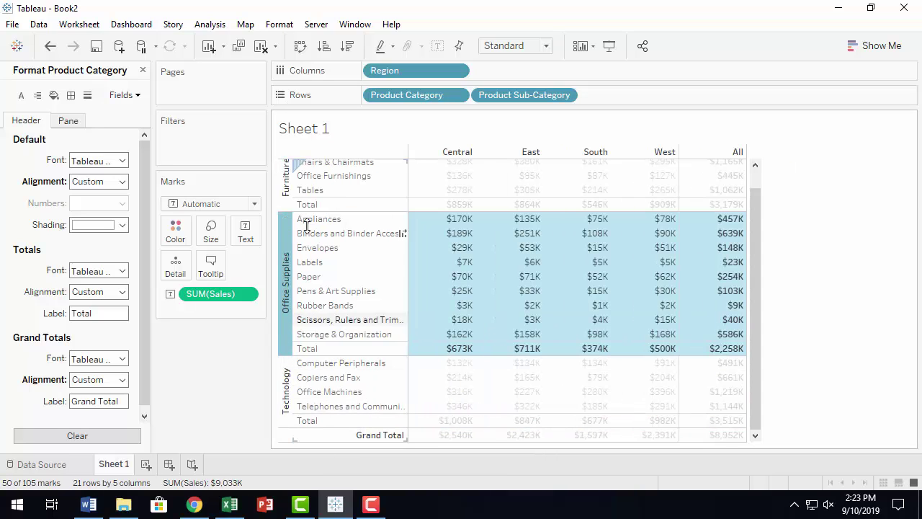
scroll(470, 381, up, 1)
scroll(478, 373, down, 1)
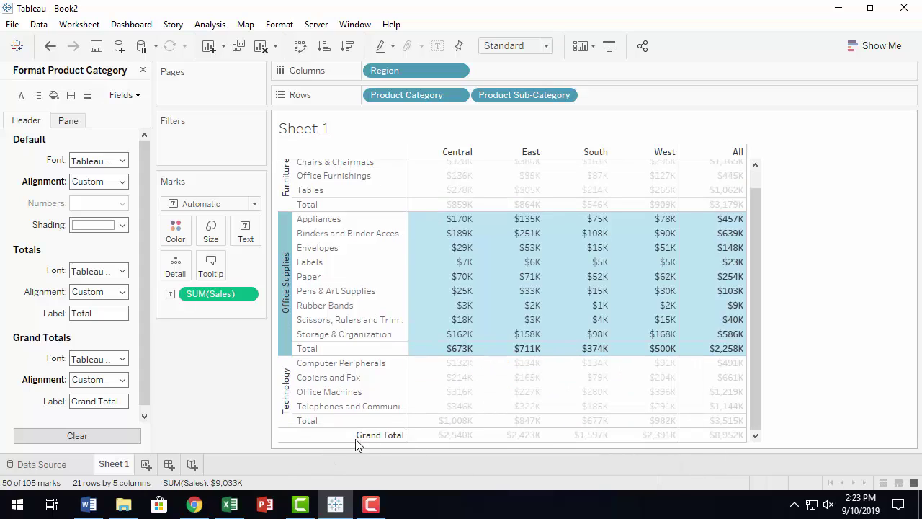
scroll(456, 436, up, 1)
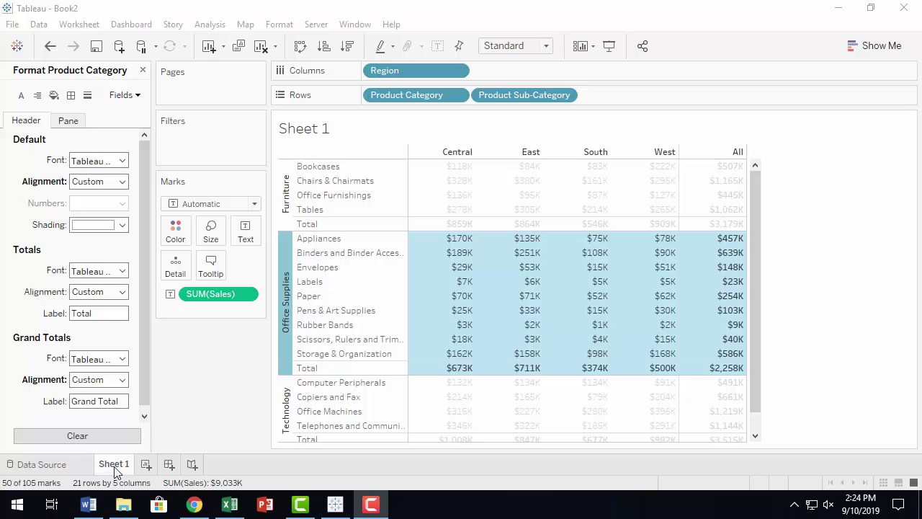
Step: Replace the <Sheet Name> placeholder in the worksheet title with "Sales Summary by region"
double_click(330, 132)
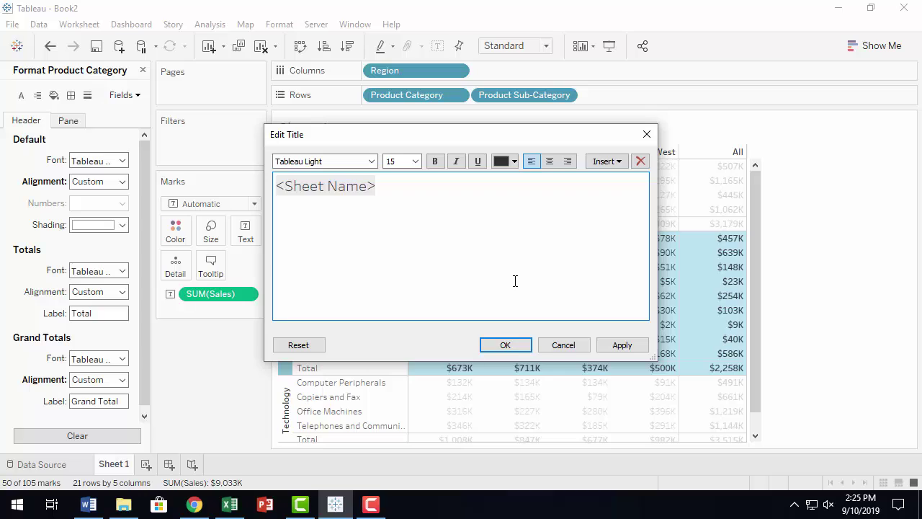
text(Sales )
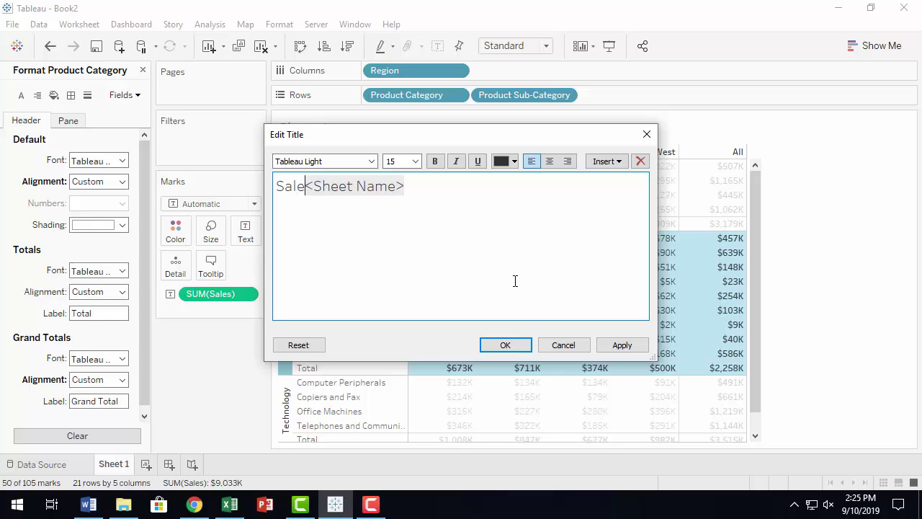
text(Summary)
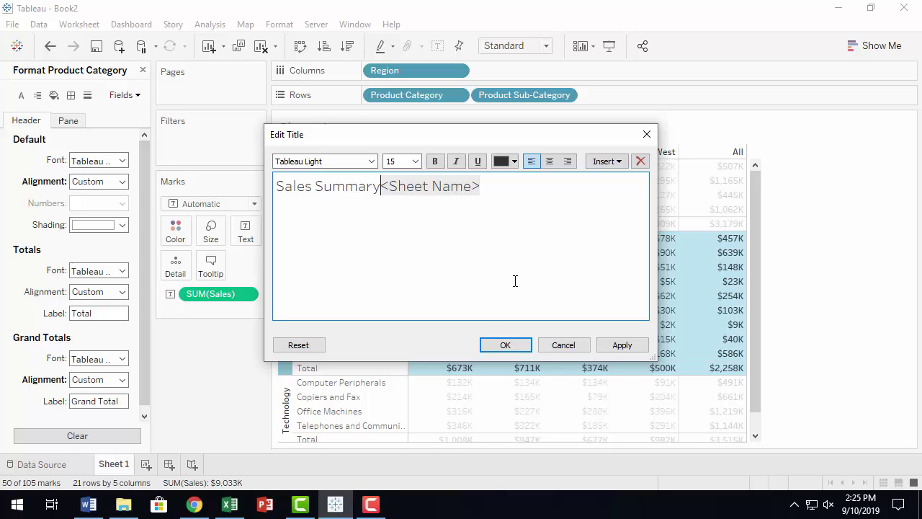
text( by region)
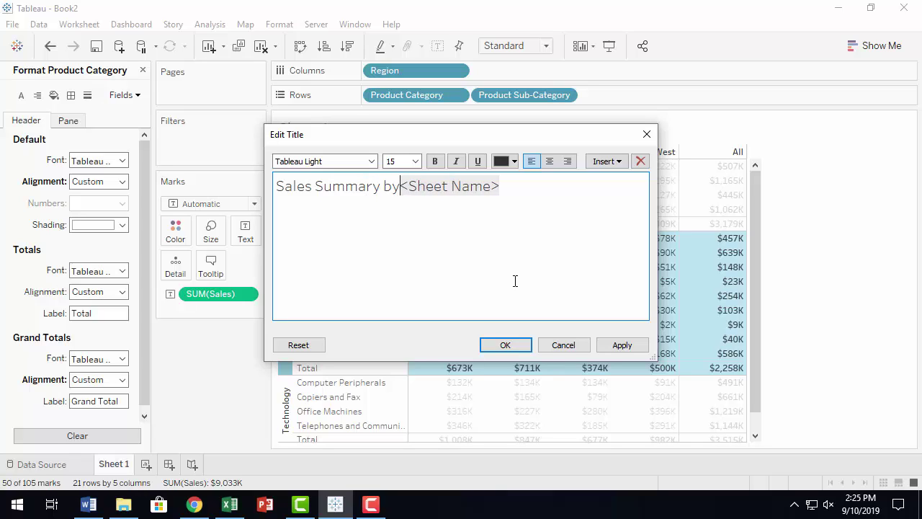
key(Delete)
key(Delete)
key(Delete)
key(Delete)
key(Delete)
key(Delete)
key(Delete)
key(Delete)
key(Delete)
key(Delete)
key(Delete)
key(Delete)
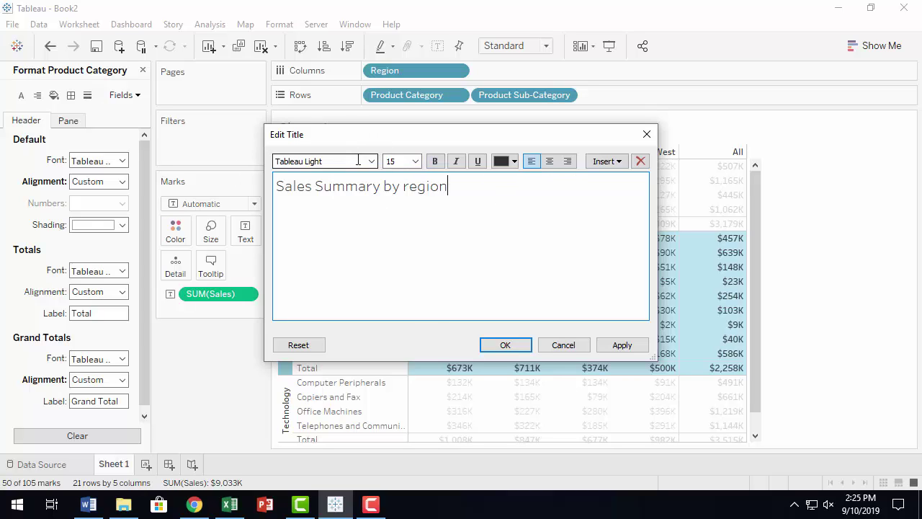
Step: Try centre and right alignment on the whole title text, and return it to left alignment
key(ctrl+a)
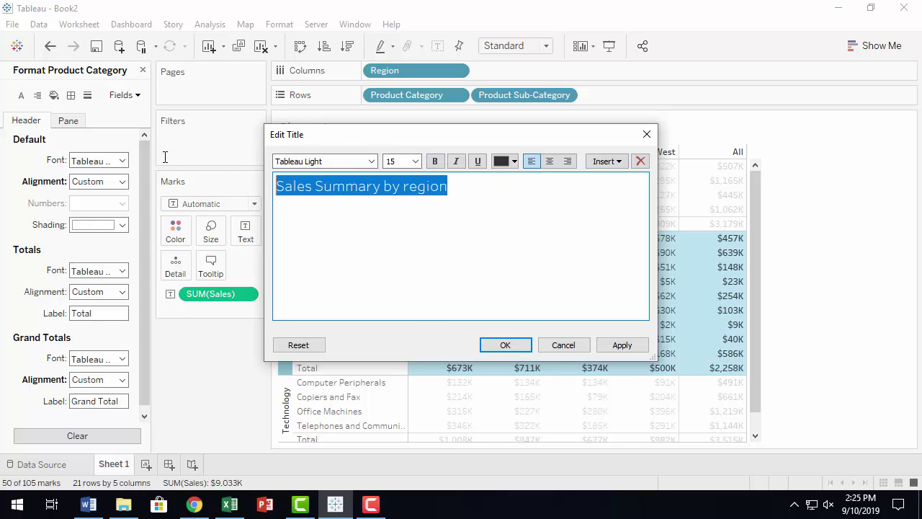
click(551, 162)
click(568, 161)
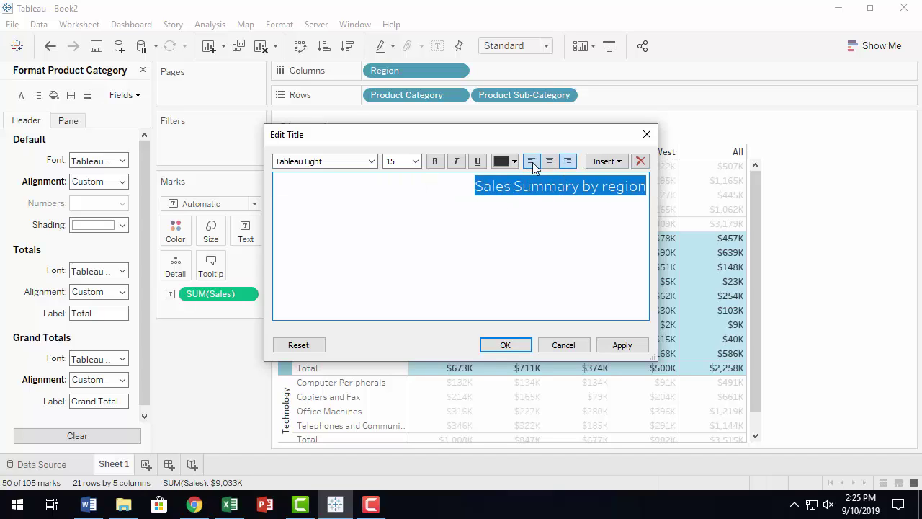
click(531, 161)
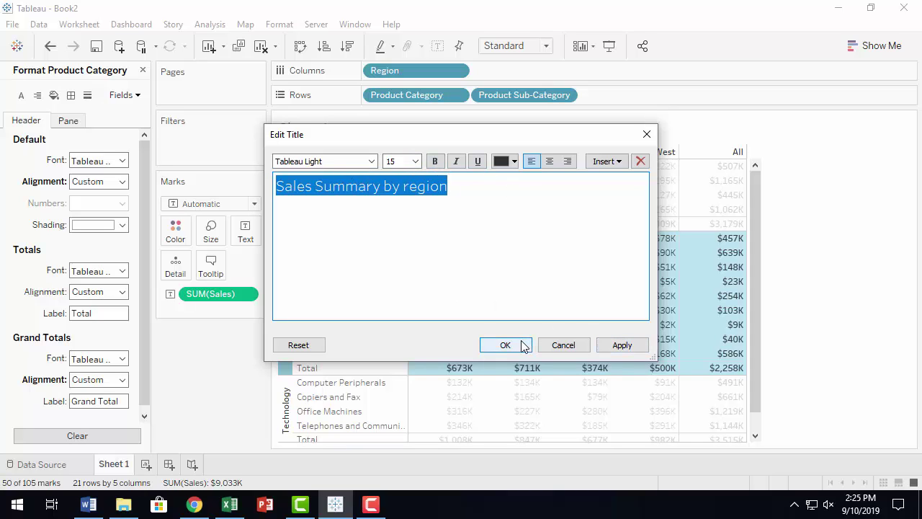
Step: Uncover the sheet's title behind the dialog, apply the edited title to the worksheet, and finish editing it
drag(515, 142, 512, 194)
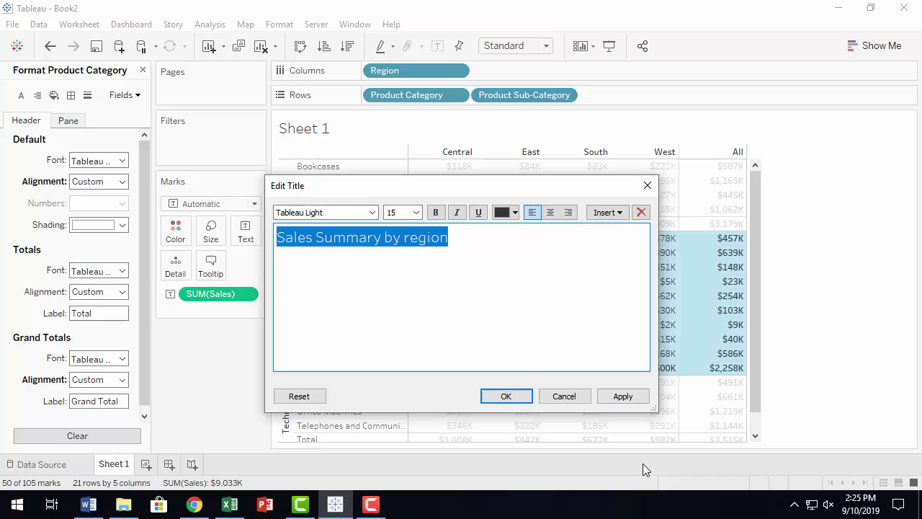
click(624, 394)
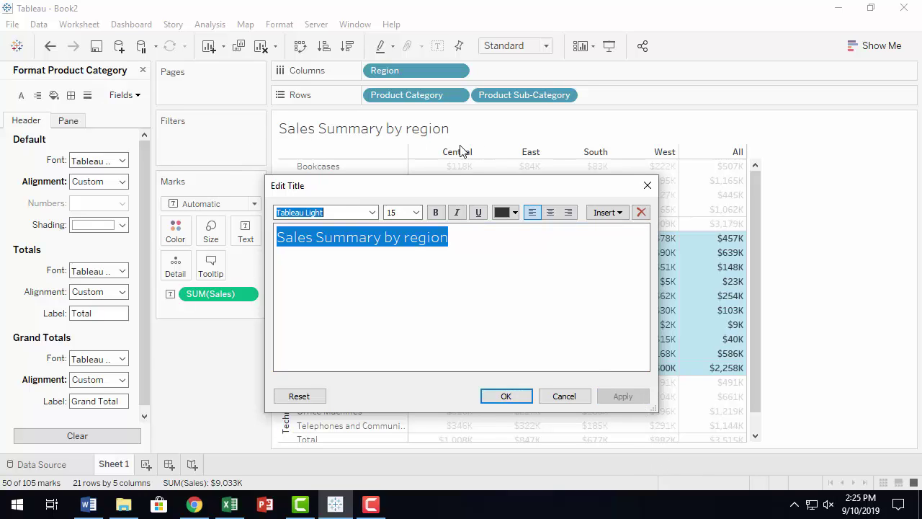
click(507, 397)
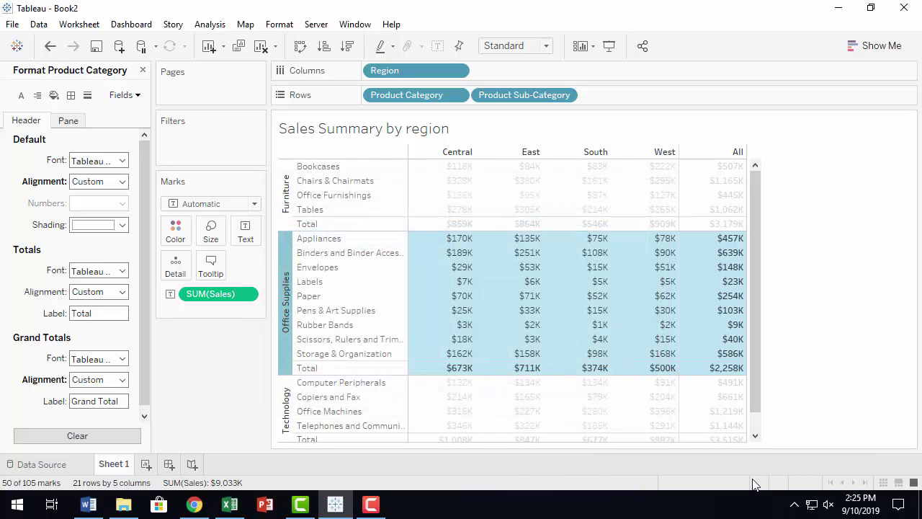